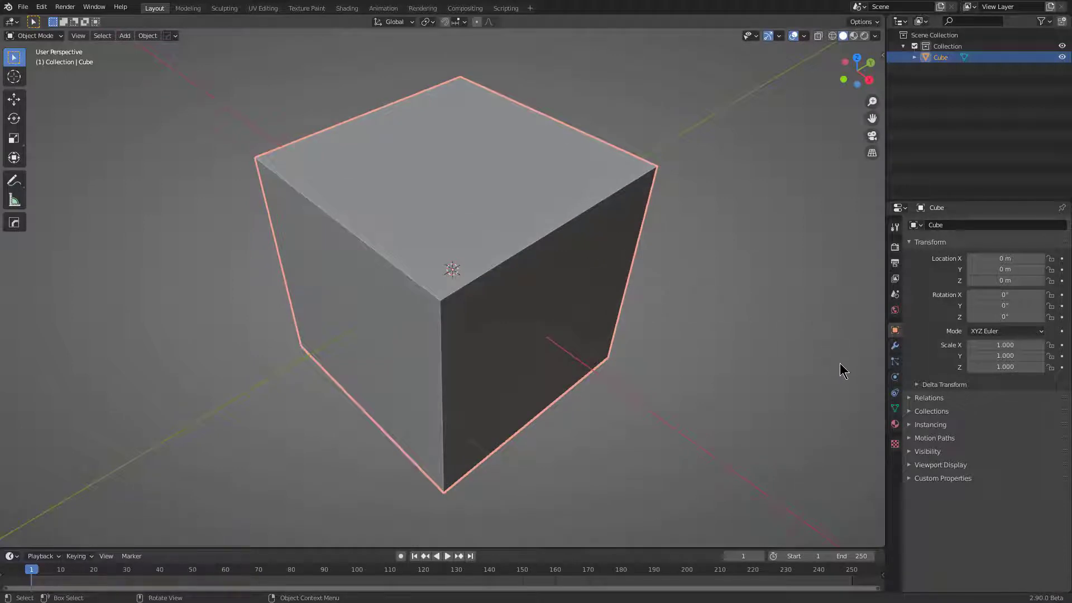
- Bevel the cube's edges with a width of about 0.285 m, 10 segments and a 30° angle limit
{"action": "middle_click_drag", "start_coordinate": [590, 273], "coordinate": [599, 273]}
{"action": "key", "text": "q"}
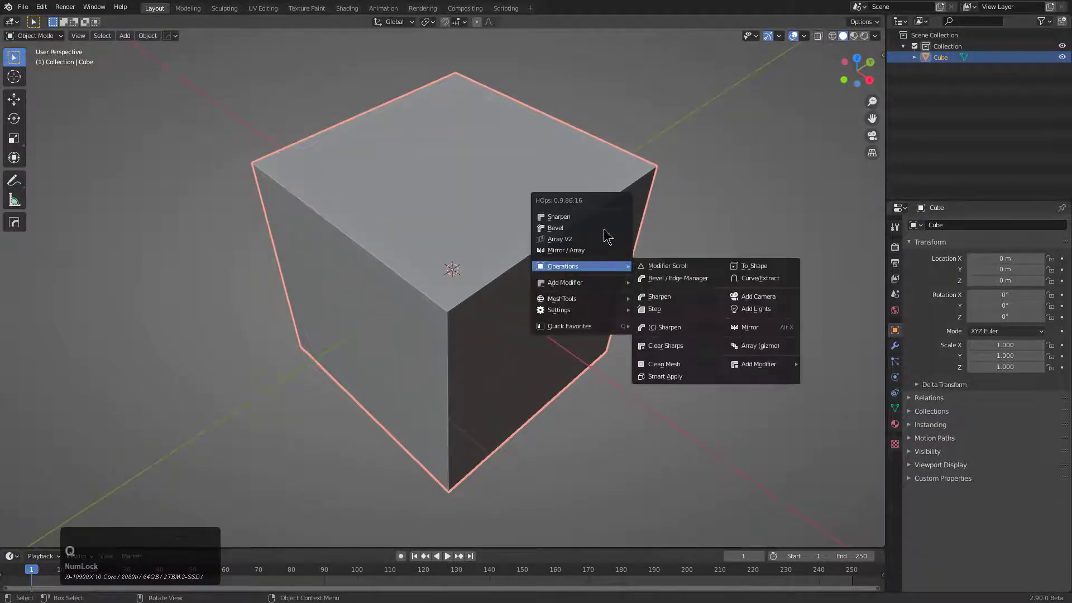
{"action": "left_click", "coordinate": [595, 229]}
{"action": "scroll", "coordinate": [453, 234], "scroll_direction": "up", "scroll_amount": 3}
{"action": "left_click", "coordinate": [451, 234]}
- Add a second bevel at 60° with the width set to half, 0.142 m, and switch to the Tweak selection tool
{"action": "key", "text": "q"}
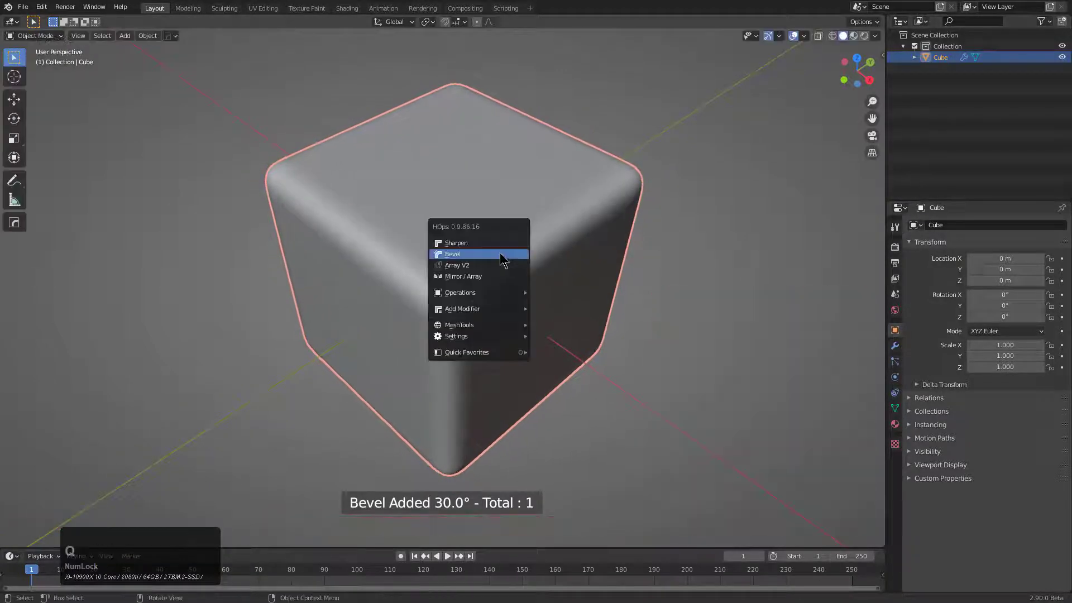
{"action": "left_click", "coordinate": [490, 254]}
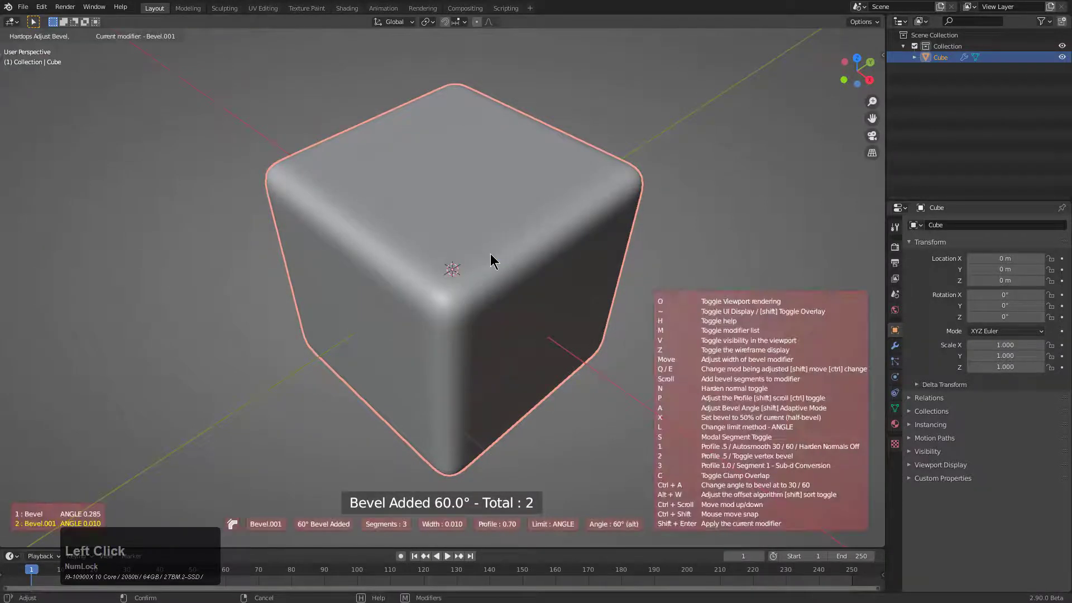
{"action": "left_click", "coordinate": [462, 201]}
{"action": "key", "text": "w"}
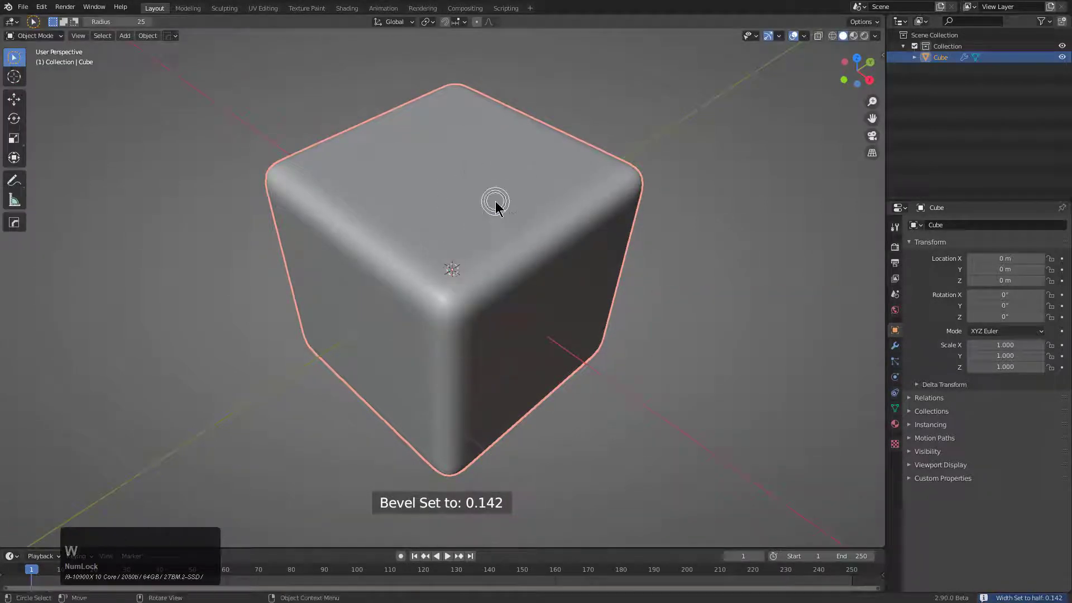
{"action": "key", "text": "w"}
{"action": "key", "text": "w"}
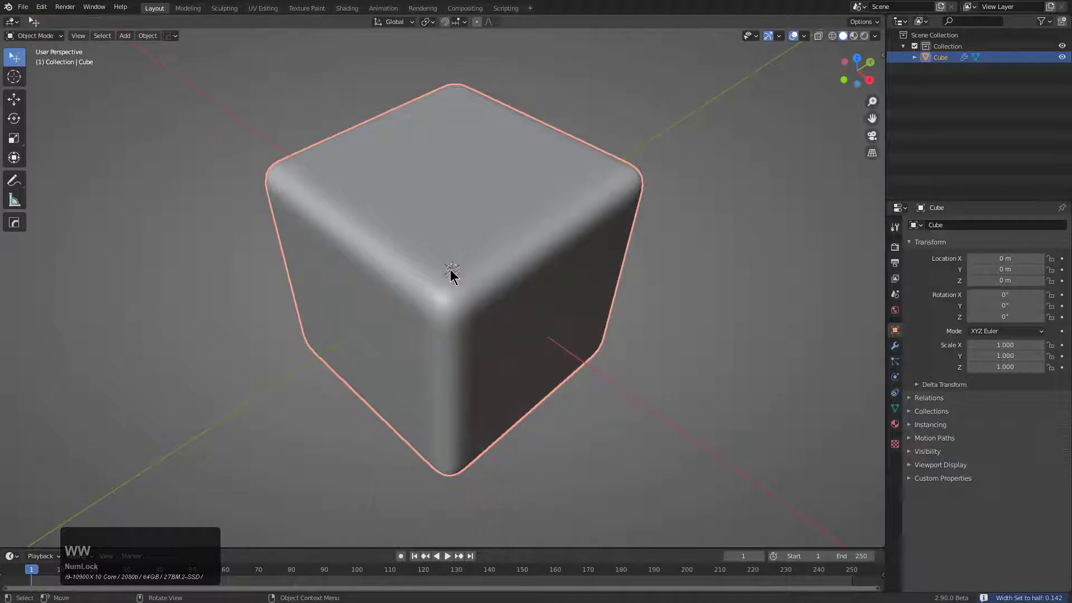
- Add a new cube at the beveled cube's near upper corner and scale it to about 0.708
{"action": "key", "text": "shift+a"}
{"action": "mouse_move", "coordinate": [455, 277]}
{"action": "left_click", "coordinate": [500, 289]}
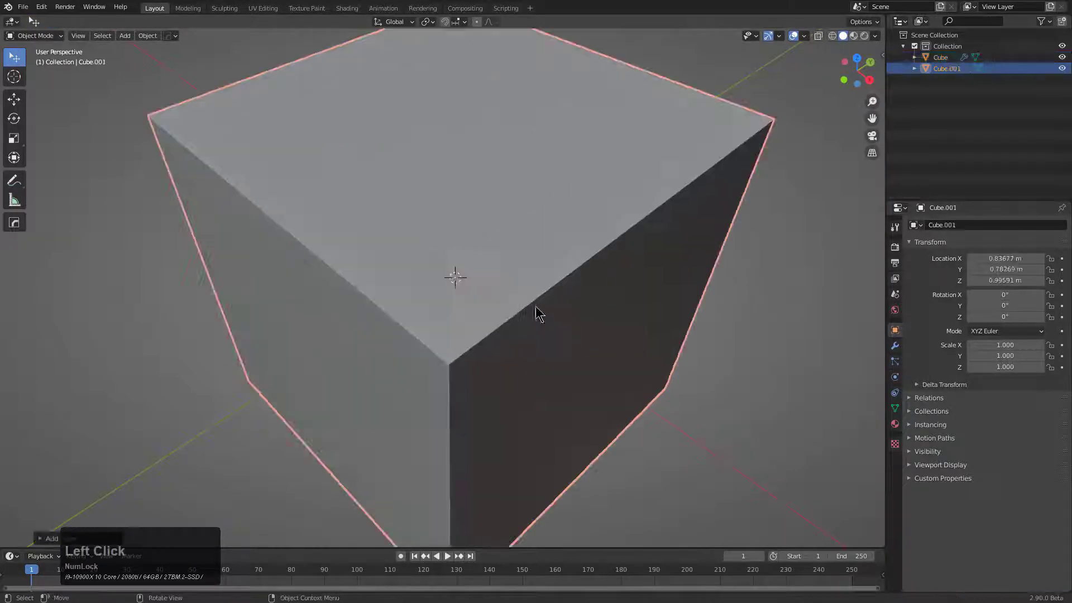
{"action": "key", "text": "s"}
{"action": "left_click", "coordinate": [575, 299]}
- Subtract the small cube from the beveled cube with a HardOps Difference boolean
{"action": "middle_click_drag", "start_coordinate": [576, 300], "coordinate": [579, 205]}
{"action": "left_click", "coordinate": [538, 257], "text": "shift"}
{"action": "key", "text": "q"}
{"action": "left_click", "coordinate": [529, 247]}
{"action": "scroll", "coordinate": [577, 204], "scroll_direction": "up", "scroll_amount": 2}
{"action": "left_click", "coordinate": [582, 179]}
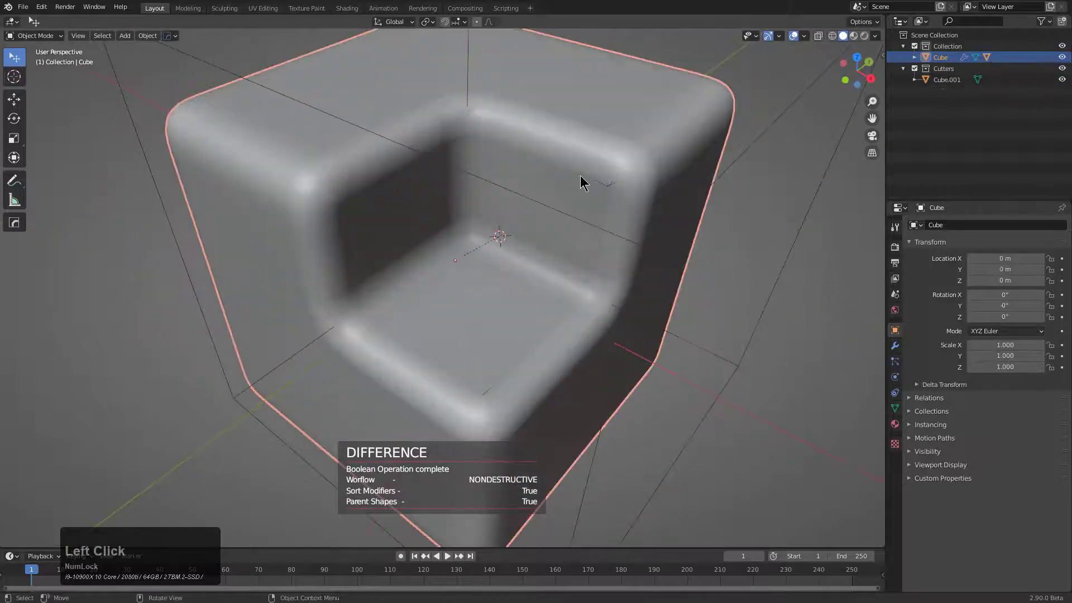
- Reduce the width of the cube's 60° bevel to about 0.07 m, keeping 3 segments
{"action": "key", "text": "q"}
{"action": "double_click", "coordinate": [562, 186]}
{"action": "left_click", "coordinate": [595, 195]}
- Duplicate the cutter cube and place the copy over the opposite lower corner, at about X -1.133, Y -0.689, Z -0.397 m
{"action": "scroll", "coordinate": [612, 215], "scroll_direction": "down", "scroll_amount": 3}
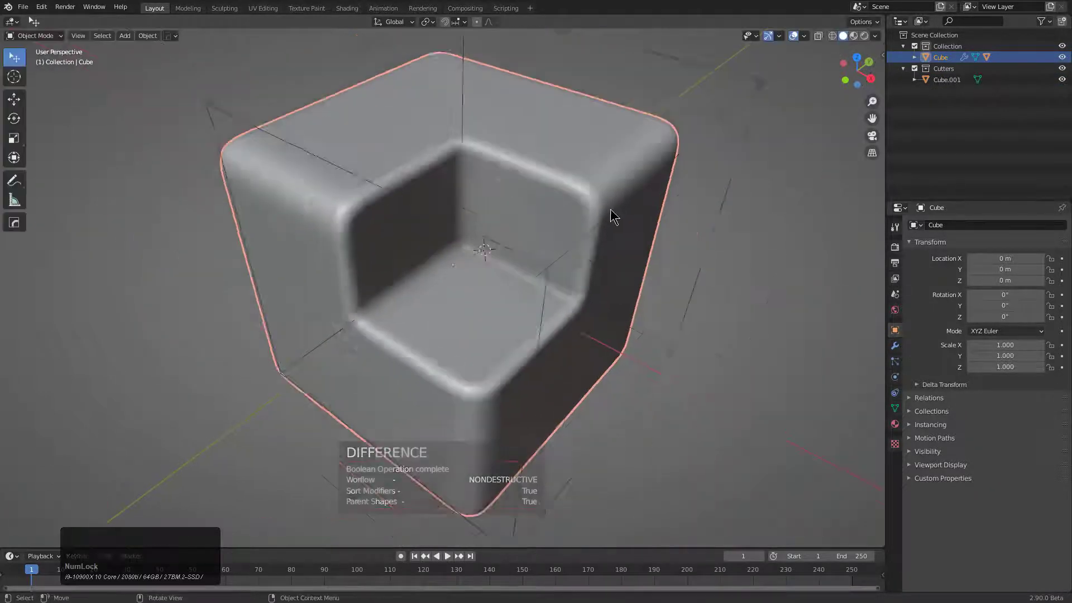
{"action": "left_click", "coordinate": [615, 184]}
{"action": "middle_click_drag", "start_coordinate": [615, 183], "coordinate": [640, 192]}
{"action": "key", "text": "shift+d"}
{"action": "left_click", "coordinate": [387, 338]}
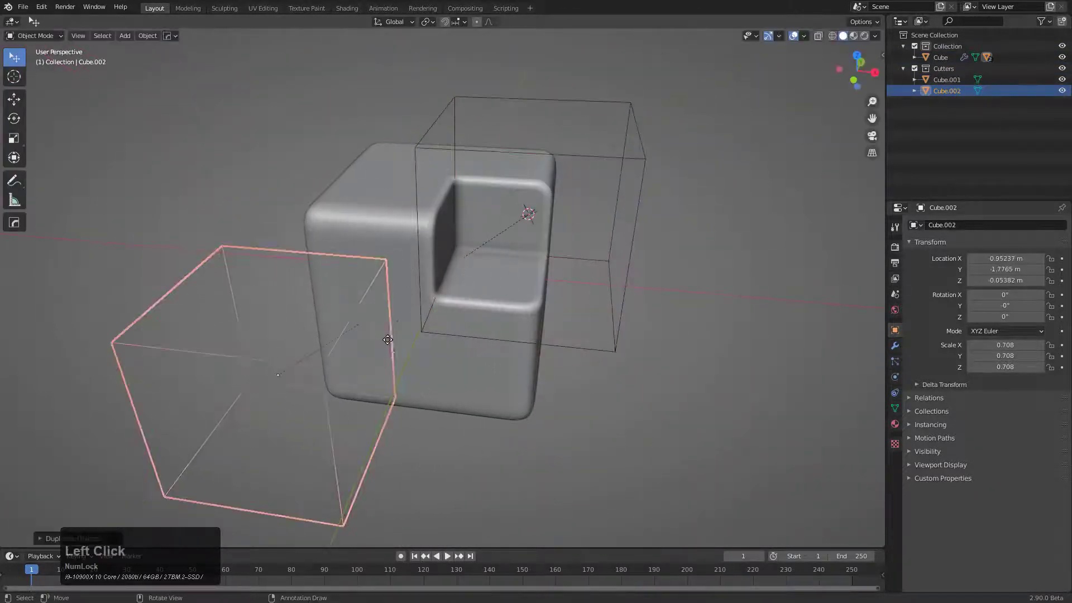
{"action": "middle_click_drag", "start_coordinate": [390, 339], "coordinate": [443, 288]}
{"action": "scroll", "coordinate": [442, 289], "scroll_direction": "up", "scroll_amount": 1}
{"action": "key", "text": "g"}
{"action": "left_click", "coordinate": [407, 355]}
{"action": "middle_click_drag", "start_coordinate": [408, 355], "coordinate": [479, 274]}
{"action": "key", "text": "g"}
{"action": "left_click", "coordinate": [483, 287]}
- Check the boolean options in the HOps Helper
{"action": "key", "text": "ctrl+grave"}
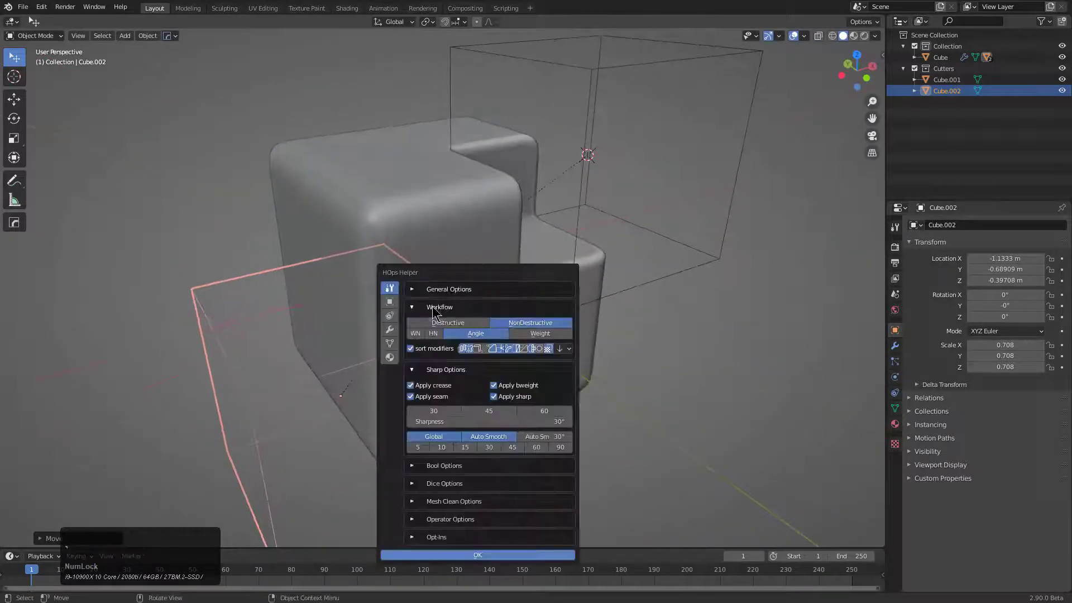
{"action": "left_click", "coordinate": [421, 467]}
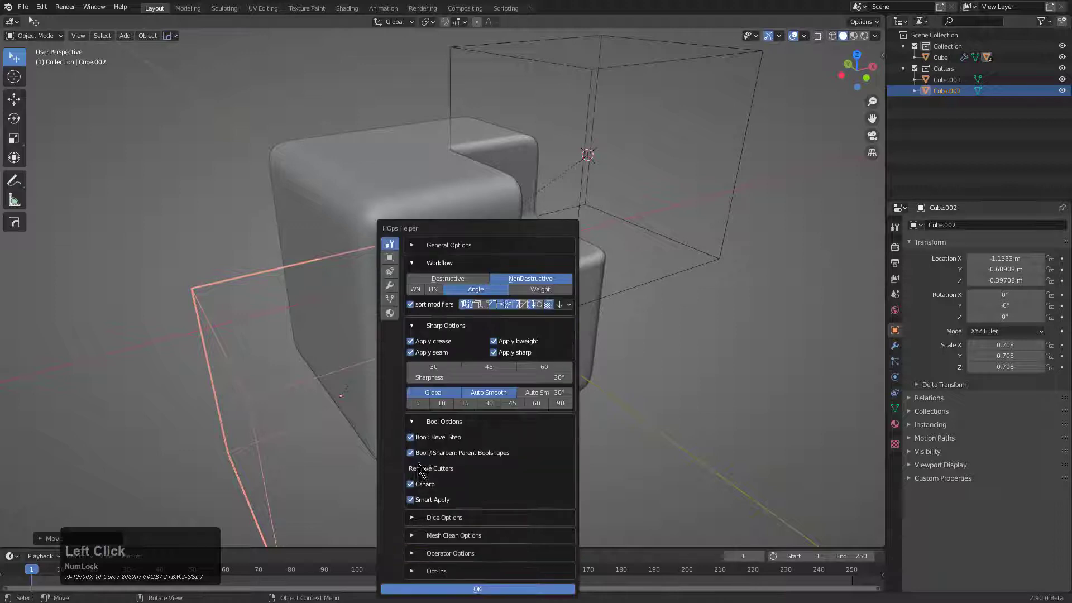
{"action": "key", "text": "Escape"}
- Subtract the second cutter from the cube with Difference, adding a 60° bevel about 0.059 m wide with 6 segments
{"action": "middle_click_drag", "start_coordinate": [426, 447], "coordinate": [462, 251]}
{"action": "left_click", "coordinate": [462, 251], "text": "shift"}
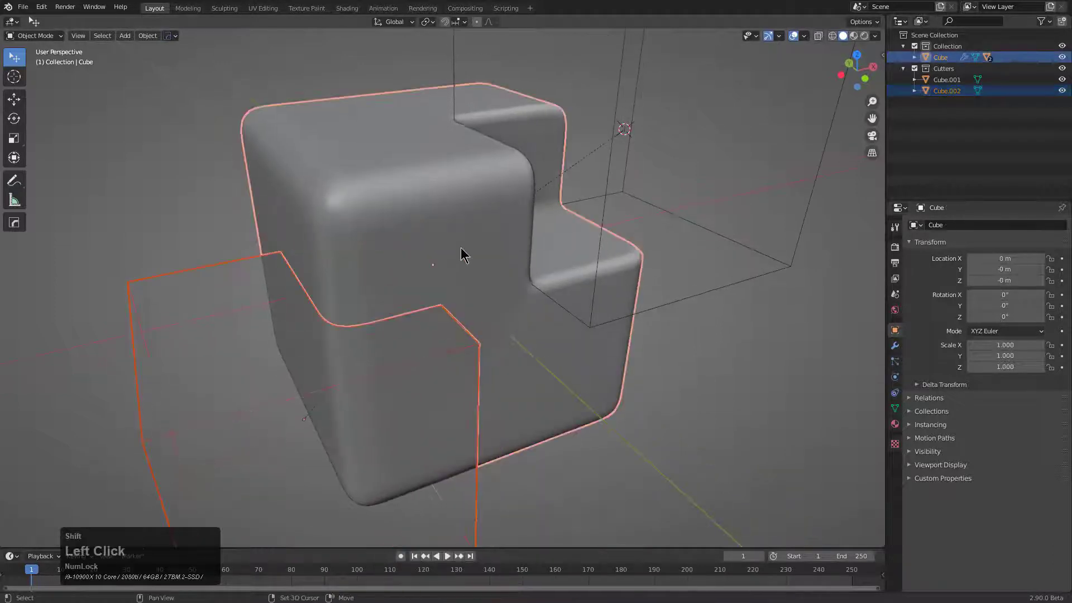
{"action": "key", "text": "q"}
{"action": "left_click", "coordinate": [442, 247]}
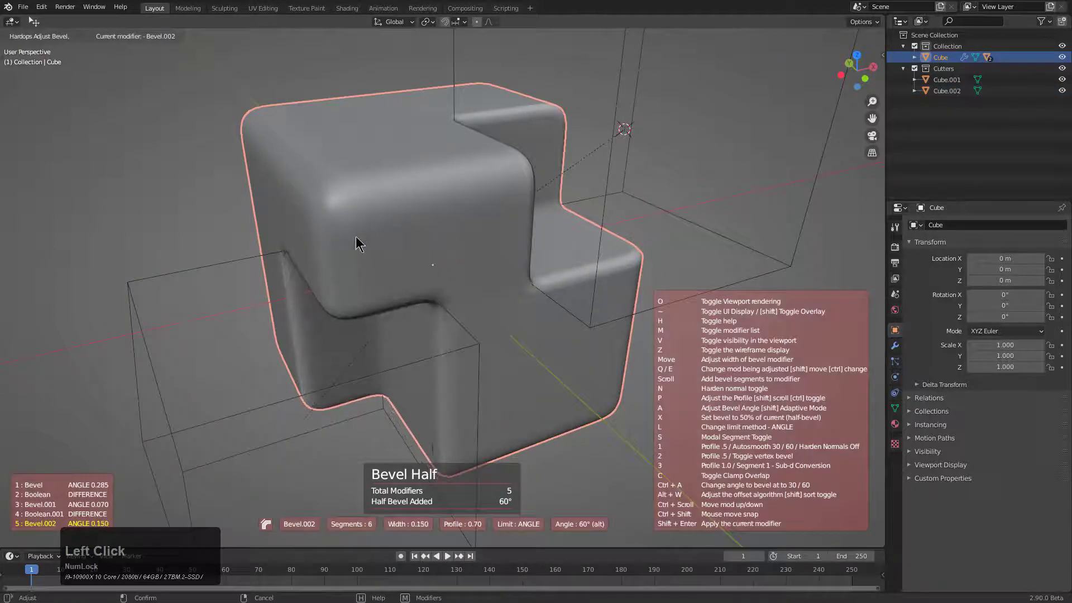
{"action": "left_click", "coordinate": [419, 248]}
- Duplicate the lower cutter and move the copy straight up along Z to about 1.42 m
{"action": "left_click", "coordinate": [475, 347]}
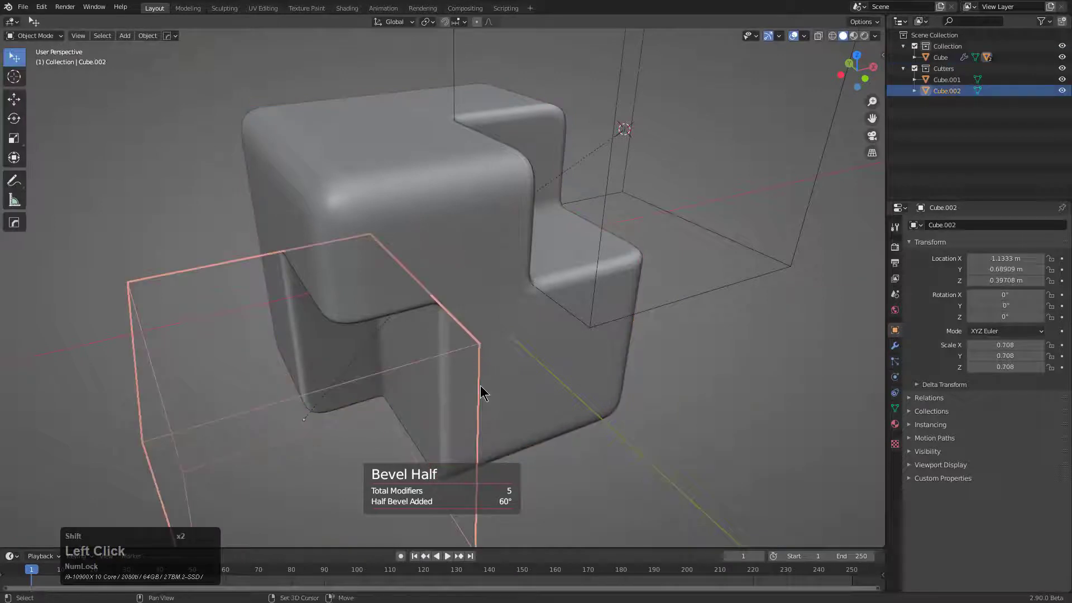
{"action": "key", "text": "shift+d"}
{"action": "key", "text": "z"}
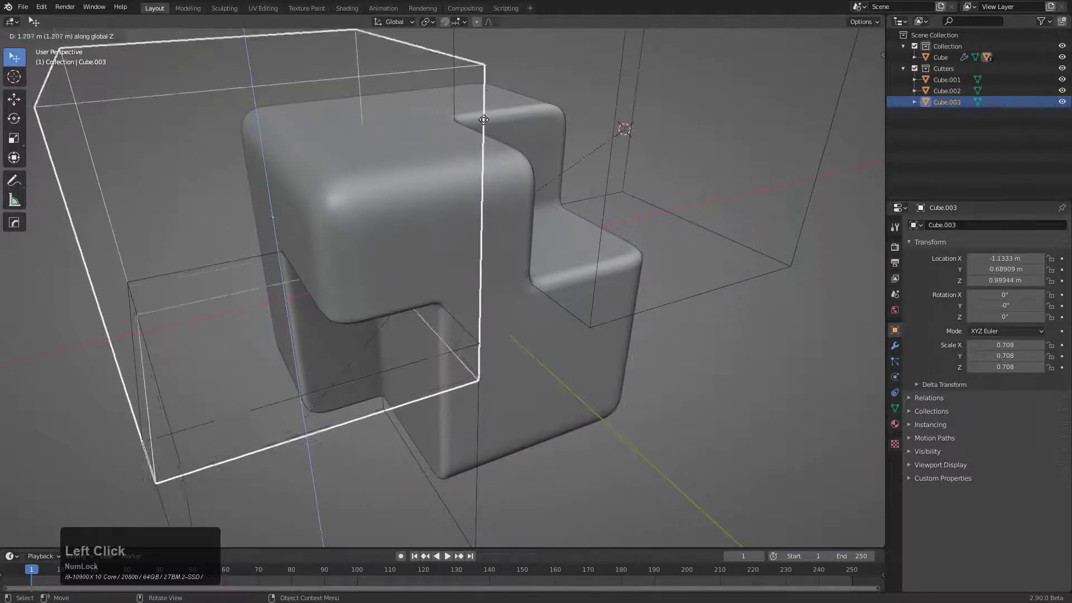
{"action": "middle_click", "coordinate": [491, 199], "text": "shift"}
{"action": "key", "text": "Escape"}
{"action": "scroll", "coordinate": [463, 285], "scroll_direction": "down", "scroll_amount": 3}
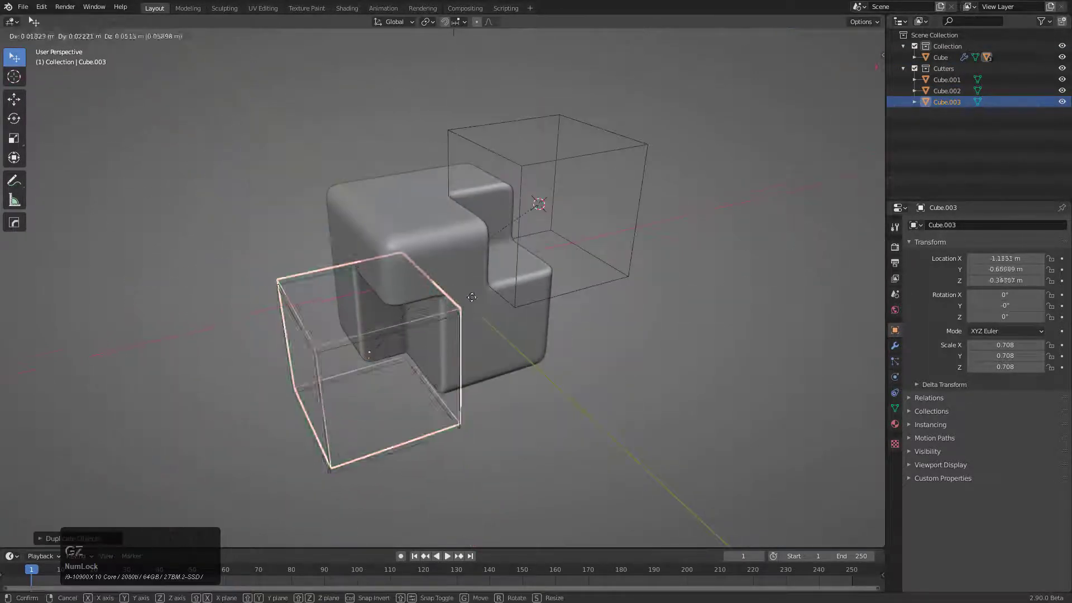
{"action": "key", "text": "g"}
{"action": "key", "text": "z"}
{"action": "left_click", "coordinate": [481, 324]}
- Subtract the raised cutter from the cube with Difference, adding a narrower 60° bevel with 6 segments
{"action": "left_click", "coordinate": [500, 277], "text": "shift"}
{"action": "key", "text": "q"}
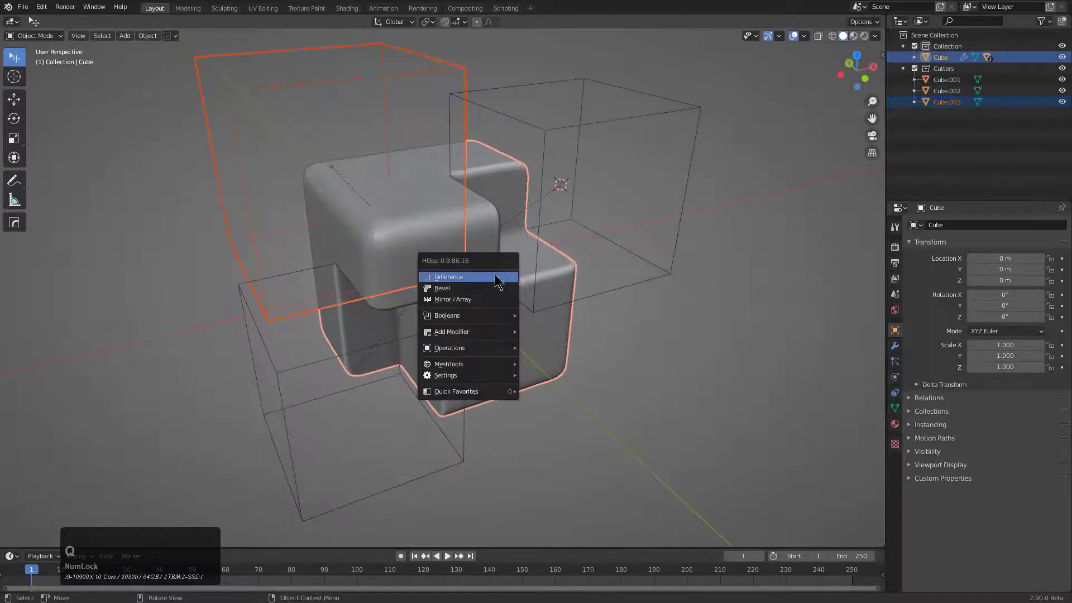
{"action": "left_click", "coordinate": [495, 274]}
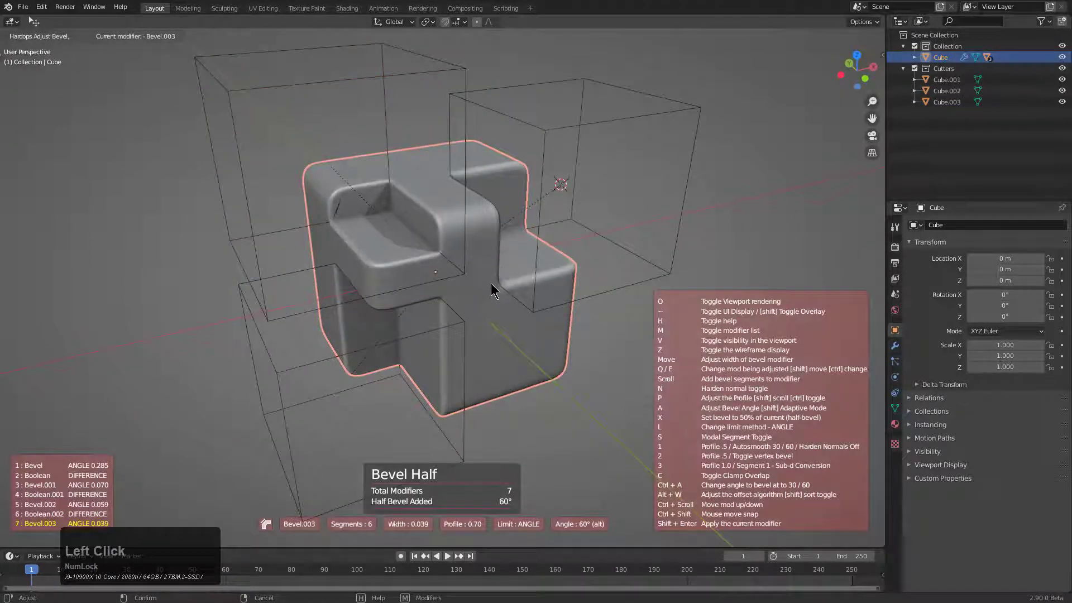
{"action": "left_click", "coordinate": [498, 290]}
- Lower the raised cutter along Z to deepen its notch in the cube
{"action": "left_click", "coordinate": [466, 67]}
{"action": "key", "text": "g"}
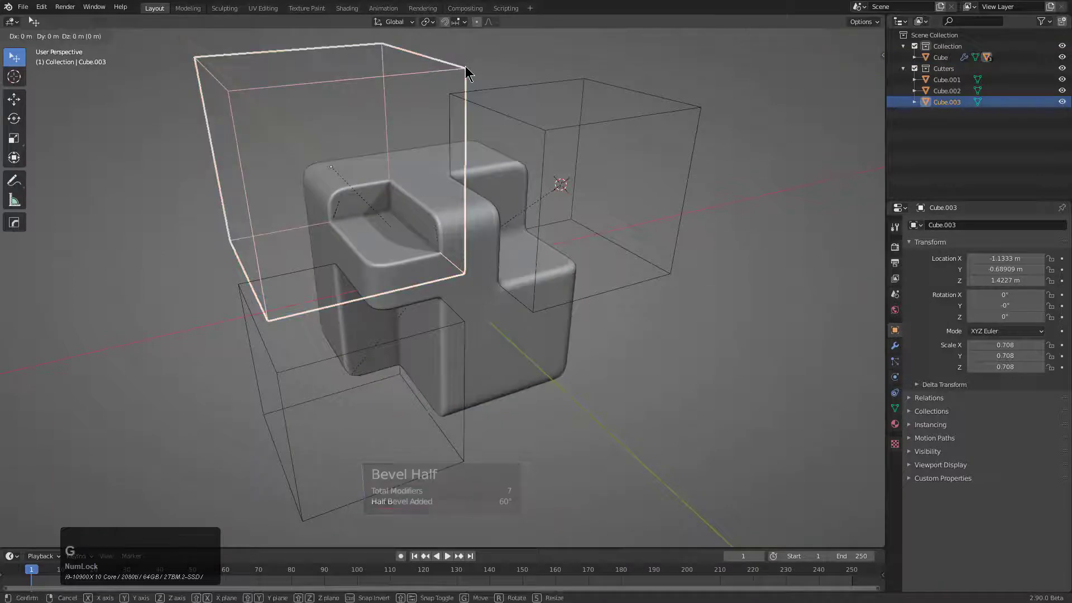
{"action": "key", "text": "z"}
{"action": "left_click", "coordinate": [473, 92]}
- Adjust the width of the cube's last bevel to about 0.048 m
{"action": "scroll", "coordinate": [454, 195], "scroll_direction": "up", "scroll_amount": 2}
{"action": "left_click", "coordinate": [453, 196]}
{"action": "key", "text": "q"}
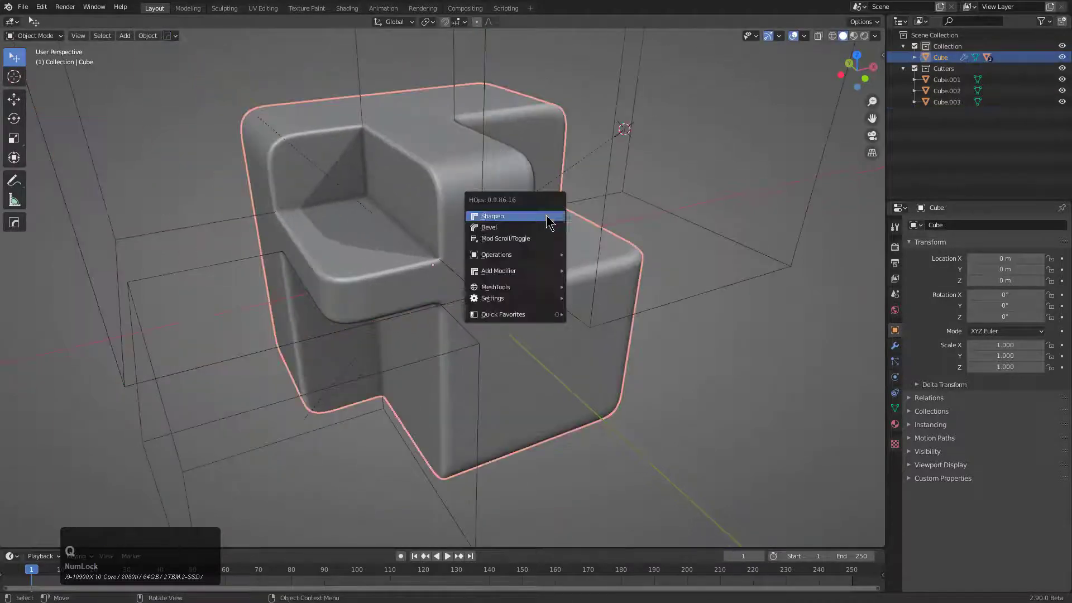
{"action": "left_click", "coordinate": [521, 228]}
{"action": "left_click", "coordinate": [520, 228]}
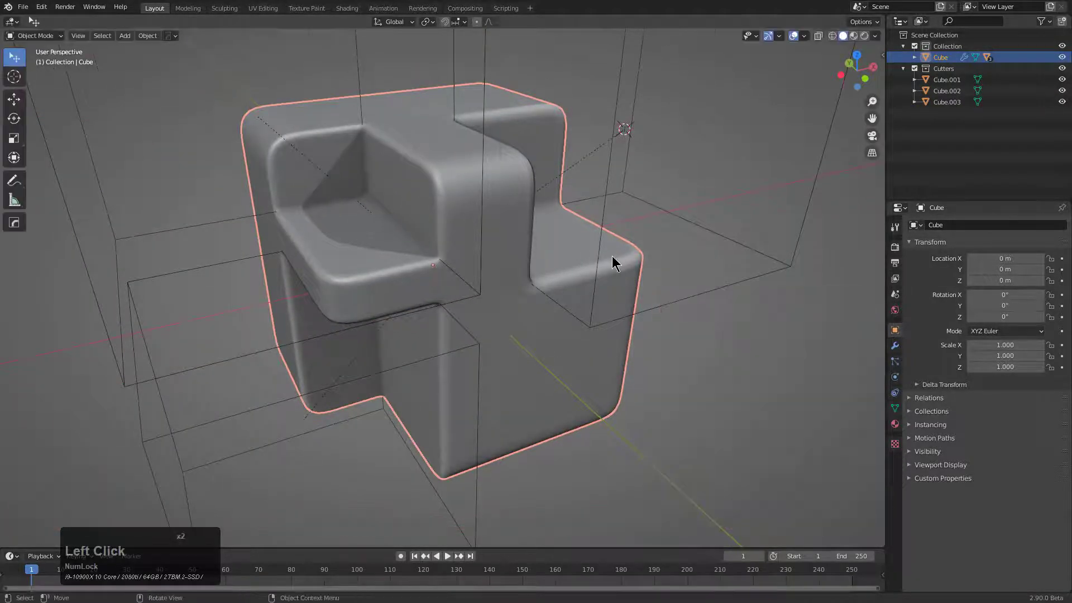
- Look through the cube's whole modifier stack in the HOps Helper
{"action": "middle_click_drag", "start_coordinate": [613, 256], "coordinate": [567, 250]}
{"action": "middle_click_drag", "start_coordinate": [499, 258], "coordinate": [523, 222]}
{"action": "scroll", "coordinate": [517, 222], "scroll_direction": "down", "scroll_amount": 1}
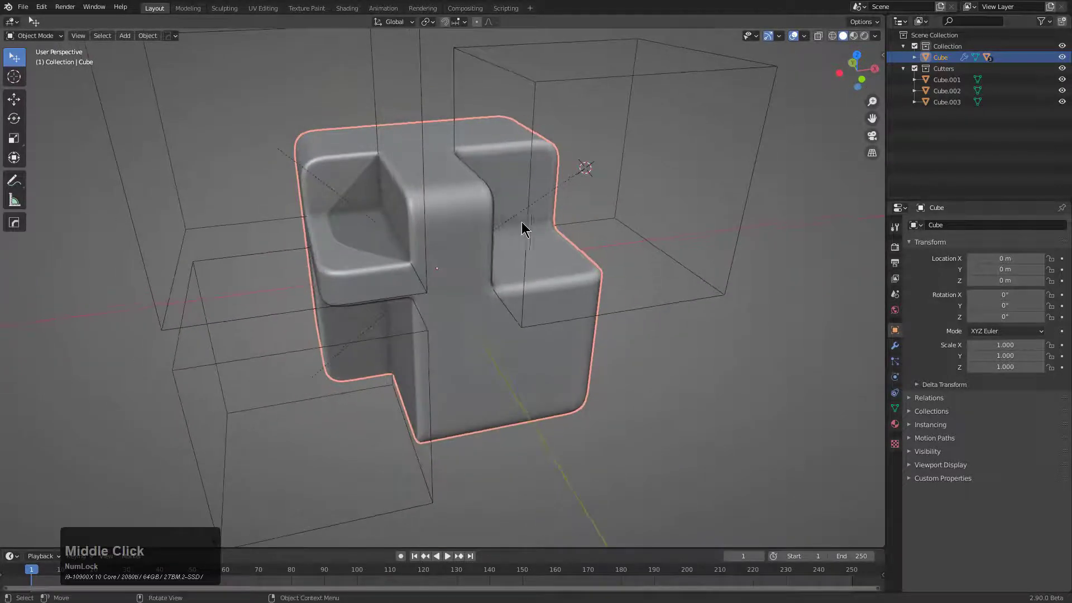
{"action": "key", "text": "ctrl+grave"}
{"action": "left_click", "coordinate": [442, 277]}
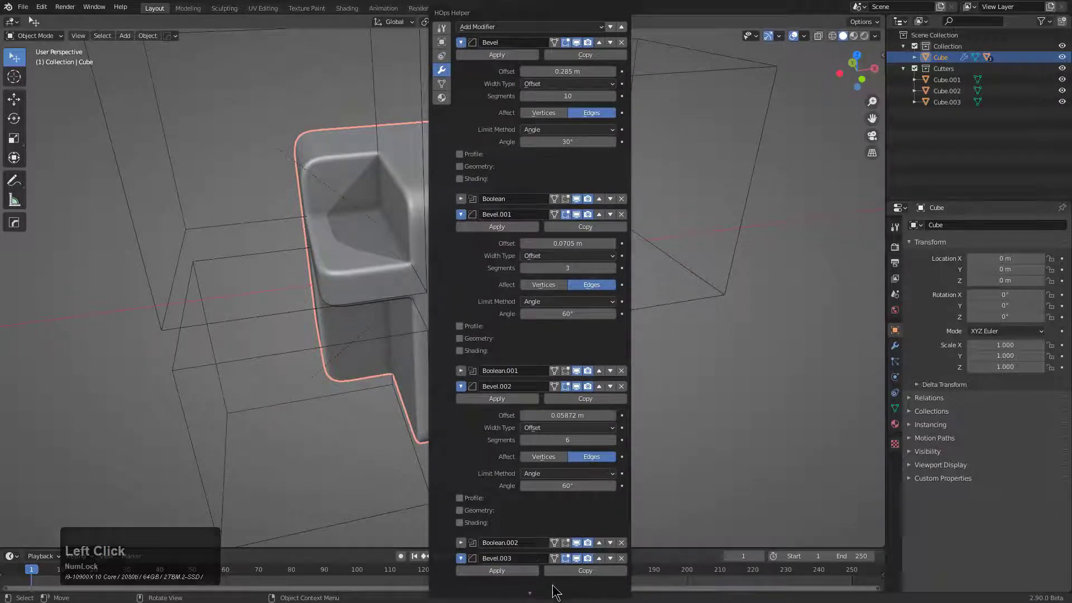
{"action": "mouse_move", "coordinate": [537, 597]}
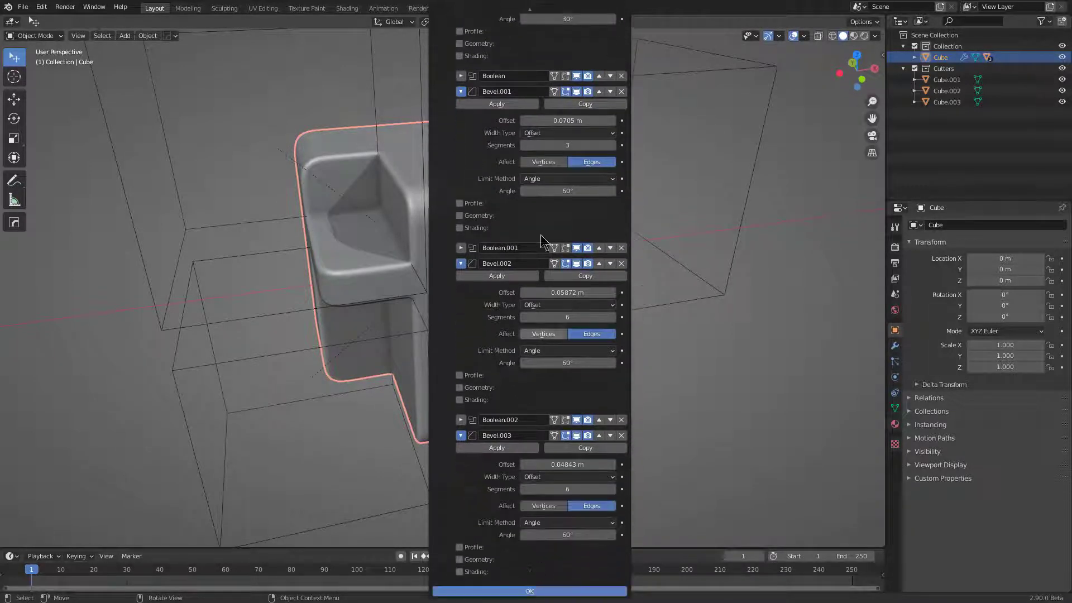
{"action": "mouse_move", "coordinate": [576, 17]}
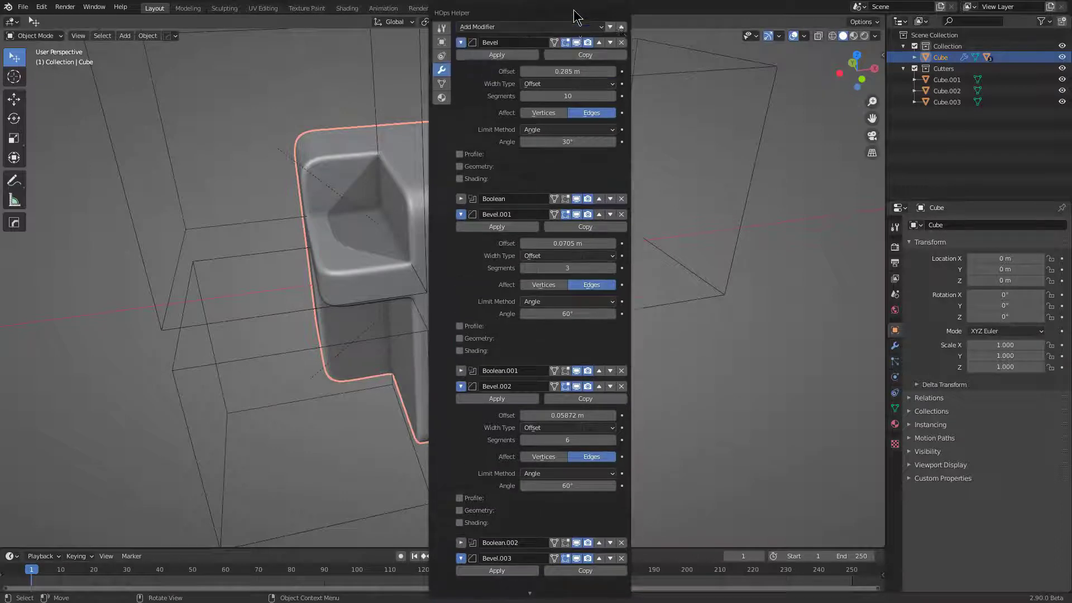
- Collapse all modifiers and inspect the settings of each bevel in turn
{"action": "double_click", "coordinate": [622, 27]}
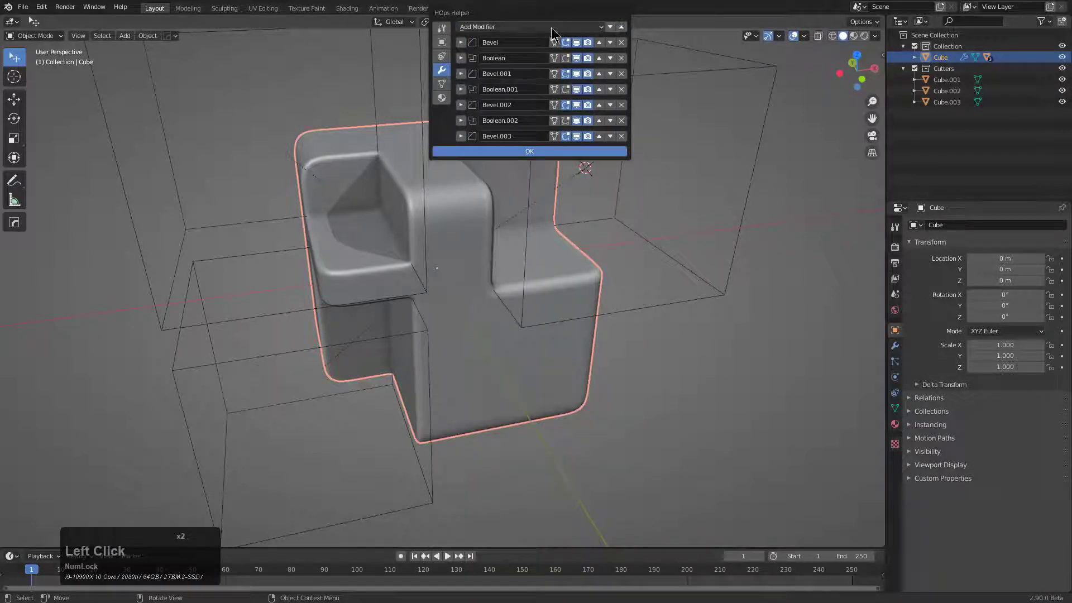
{"action": "left_click", "coordinate": [461, 42]}
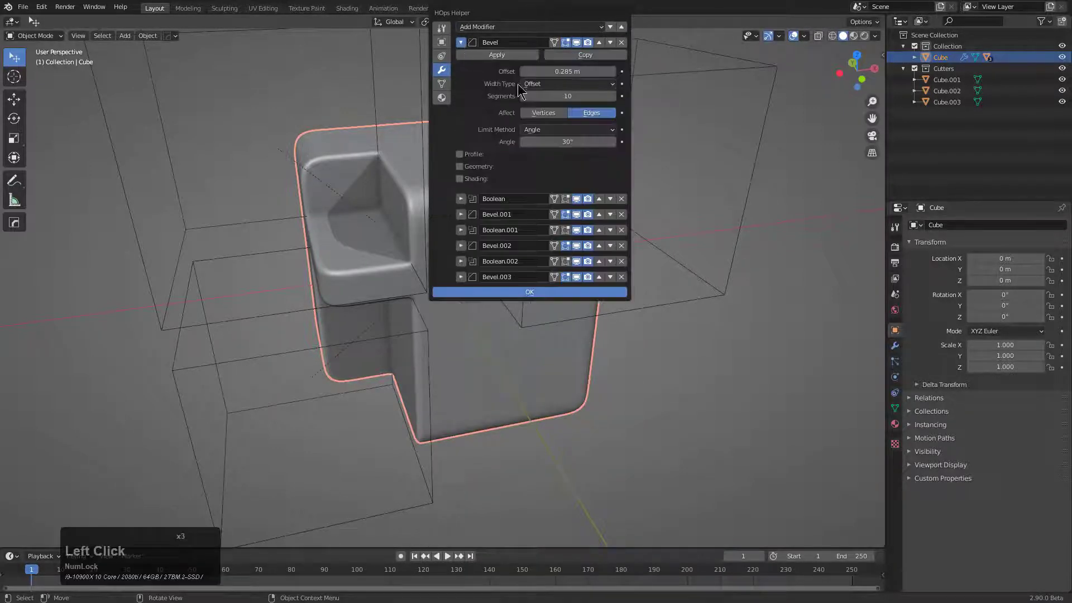
{"action": "left_click", "coordinate": [461, 43]}
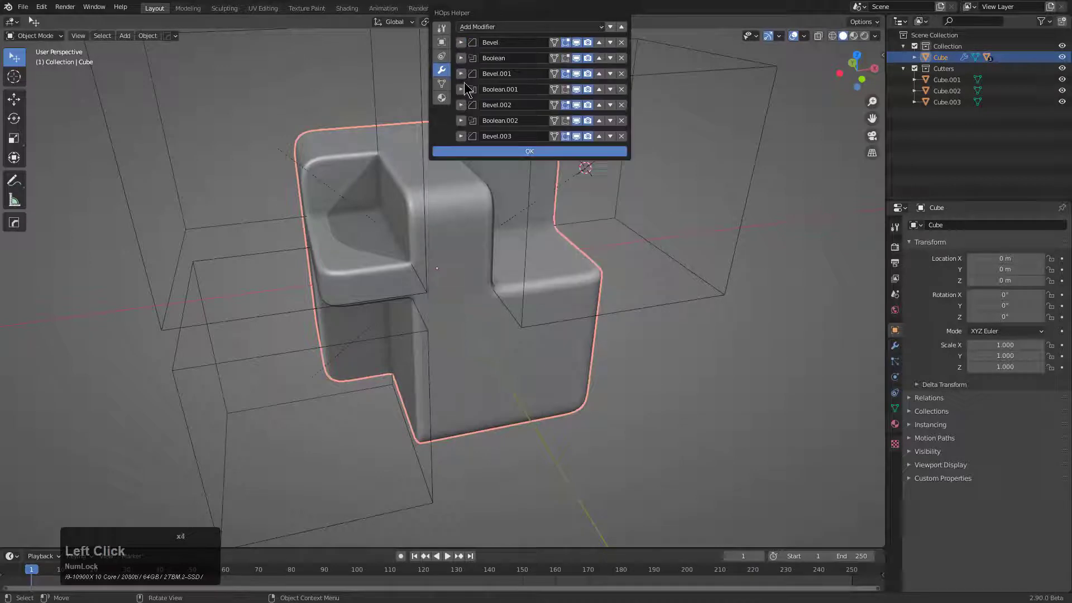
{"action": "left_click", "coordinate": [461, 74]}
{"action": "left_click", "coordinate": [461, 74]}
{"action": "left_click", "coordinate": [461, 105]}
{"action": "left_click", "coordinate": [461, 136]}
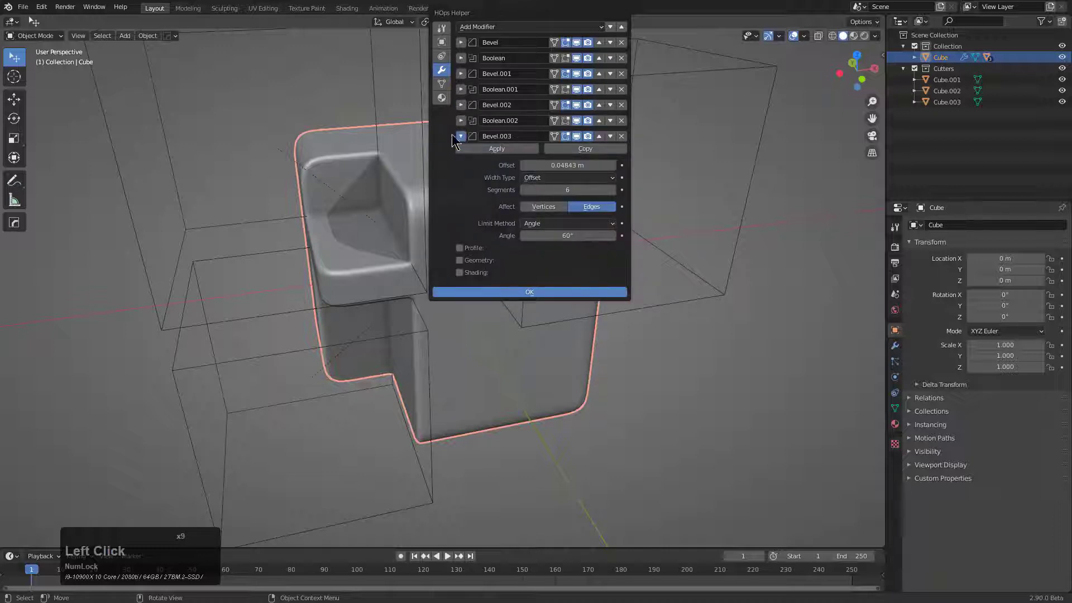
{"action": "left_click", "coordinate": [398, 131]}
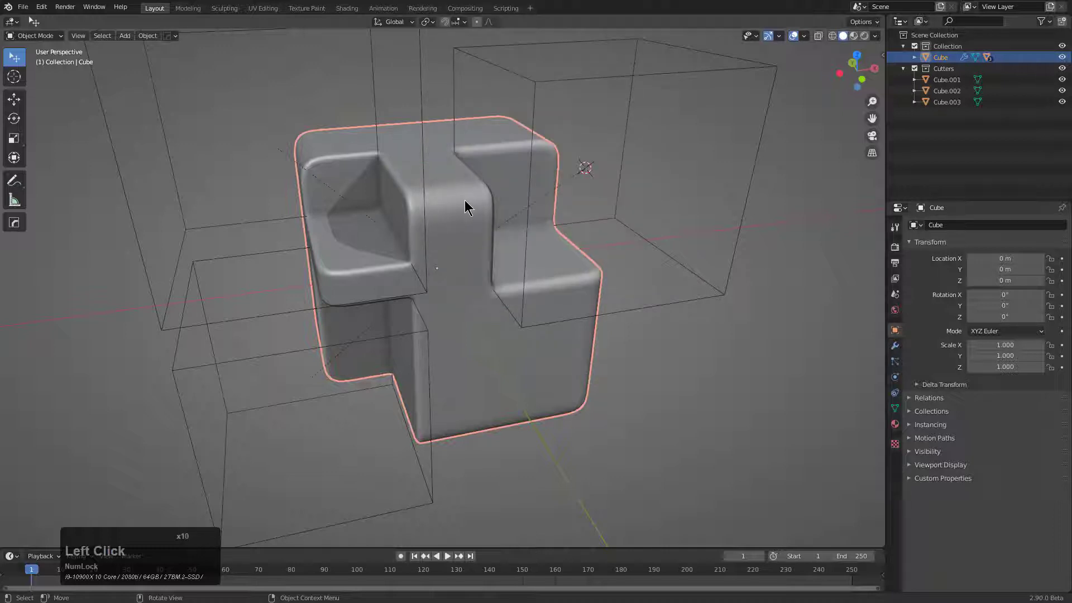
- Open the HOps Bevel Helper for the cube
{"action": "key", "text": "ctrl+shift"}
{"action": "key", "text": "ctrl+shift+b"}
{"action": "left_click_drag", "start_coordinate": [473, 207], "coordinate": [587, 125]}
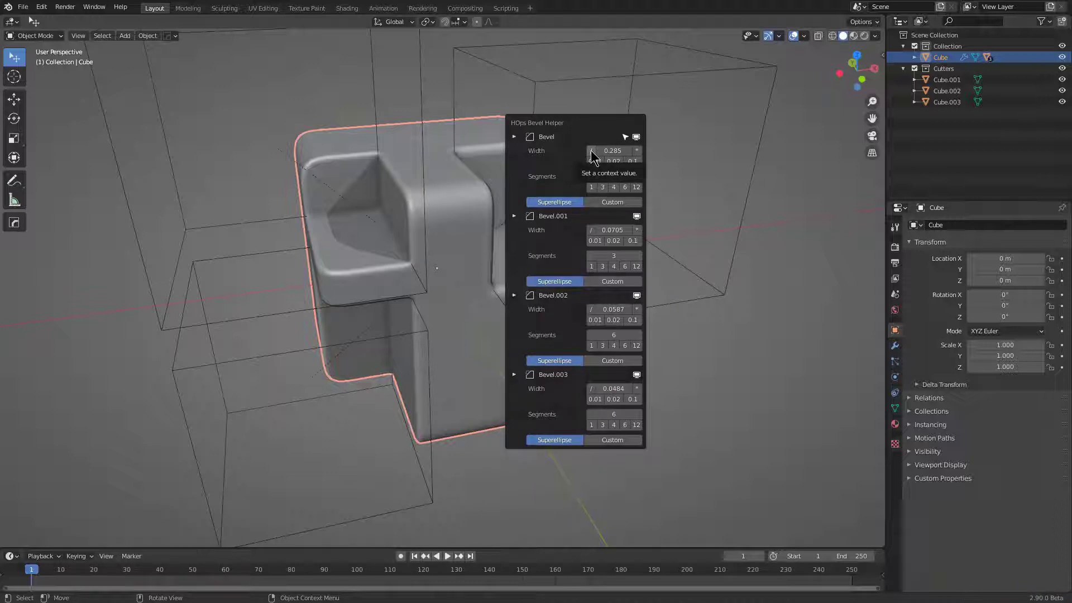
- Try halving and doubling the width of the cube's first bevel in the Bevel Helper
{"action": "left_click", "coordinate": [591, 150]}
{"action": "left_click", "coordinate": [638, 151]}
{"action": "left_click", "coordinate": [637, 150]}
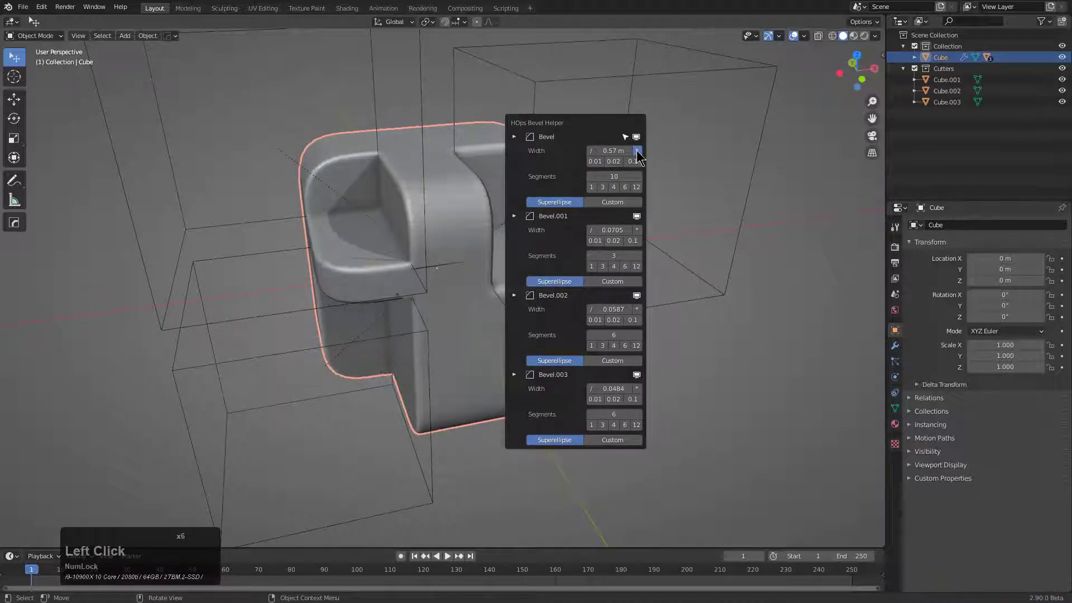
{"action": "left_click", "coordinate": [637, 151]}
{"action": "left_click", "coordinate": [591, 152]}
{"action": "left_click", "coordinate": [592, 153]}
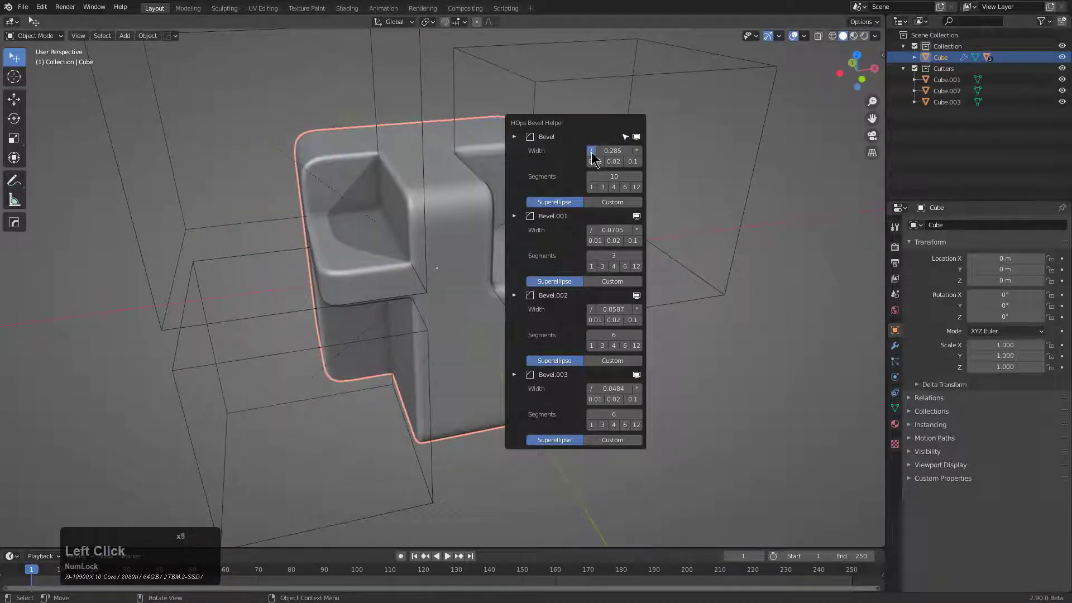
{"action": "left_click", "coordinate": [638, 151]}
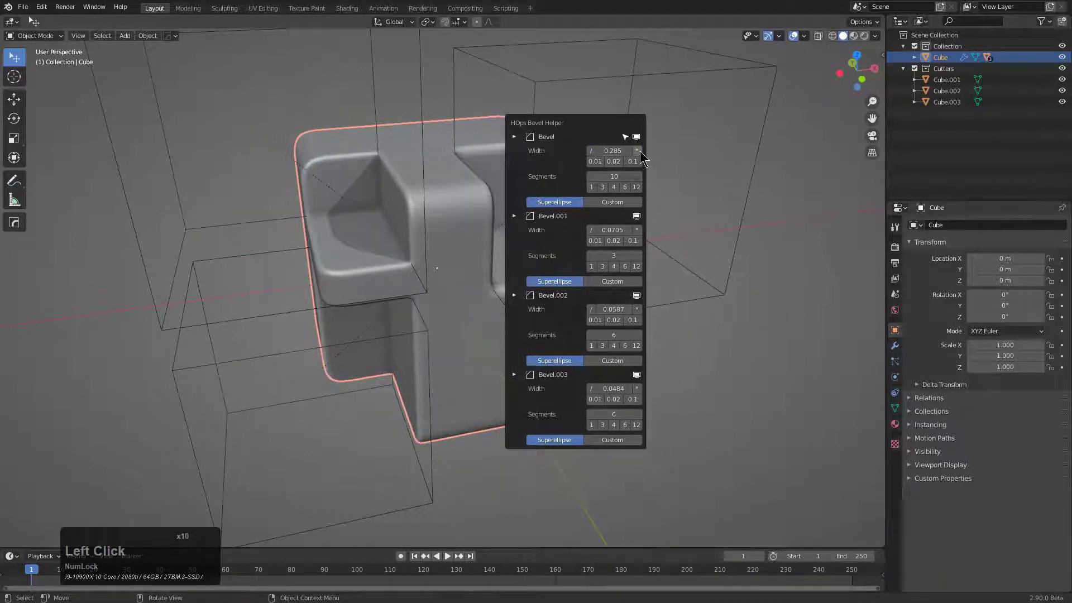
{"action": "left_click", "coordinate": [592, 152]}
- Halve the width of Bevel.001 to 0.0352 m
{"action": "left_click", "coordinate": [592, 230]}
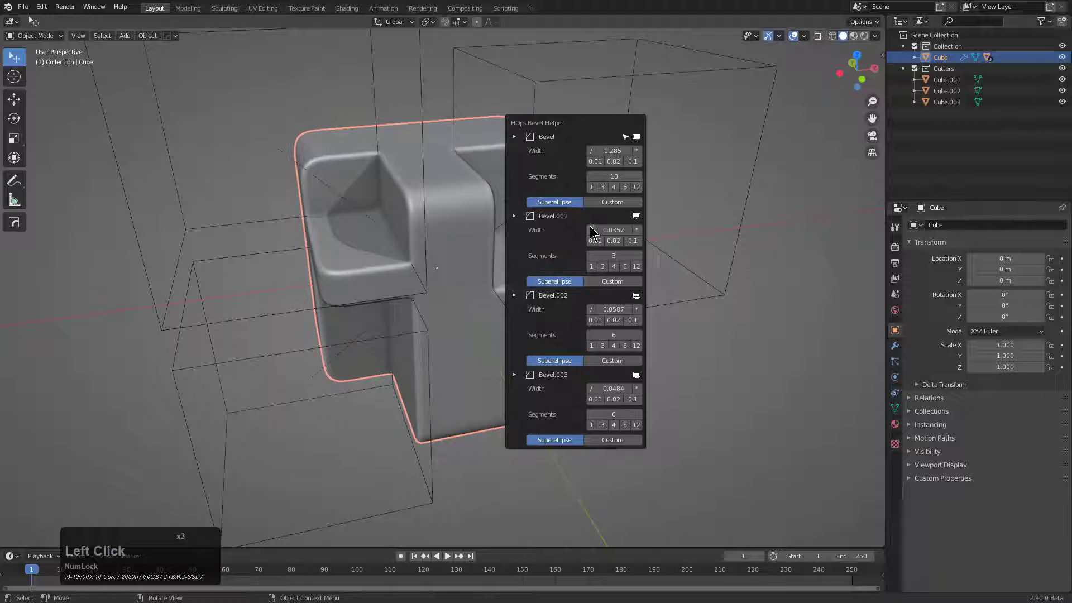
- Try doubling and halving the widths of Bevel.001 and Bevel.002 in the Bevel Helper
{"action": "left_click", "coordinate": [638, 230]}
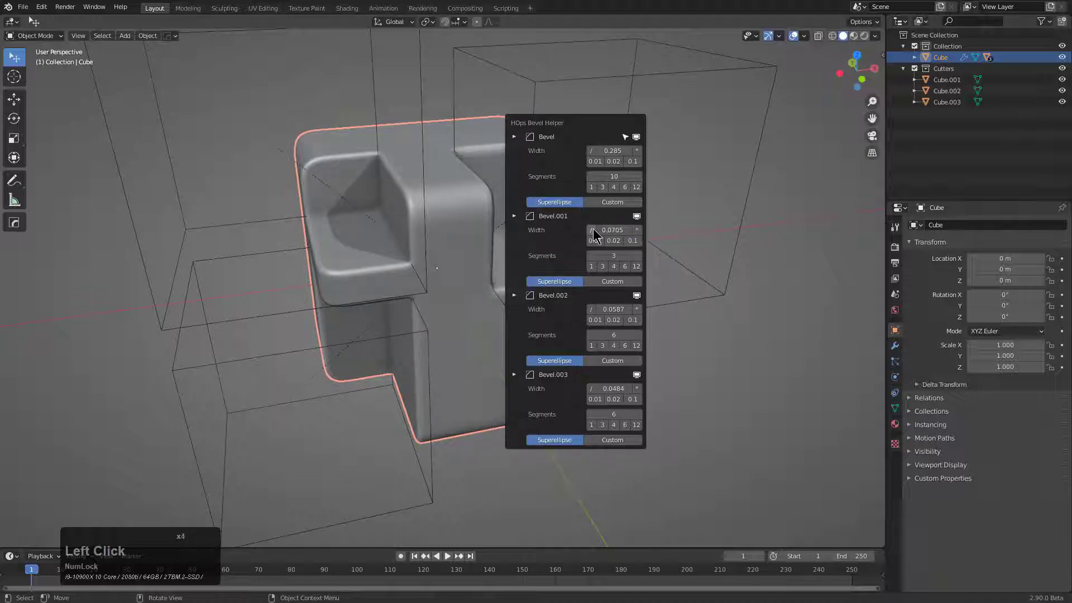
{"action": "left_click", "coordinate": [592, 230]}
{"action": "left_click_drag", "start_coordinate": [555, 151], "coordinate": [706, 150]}
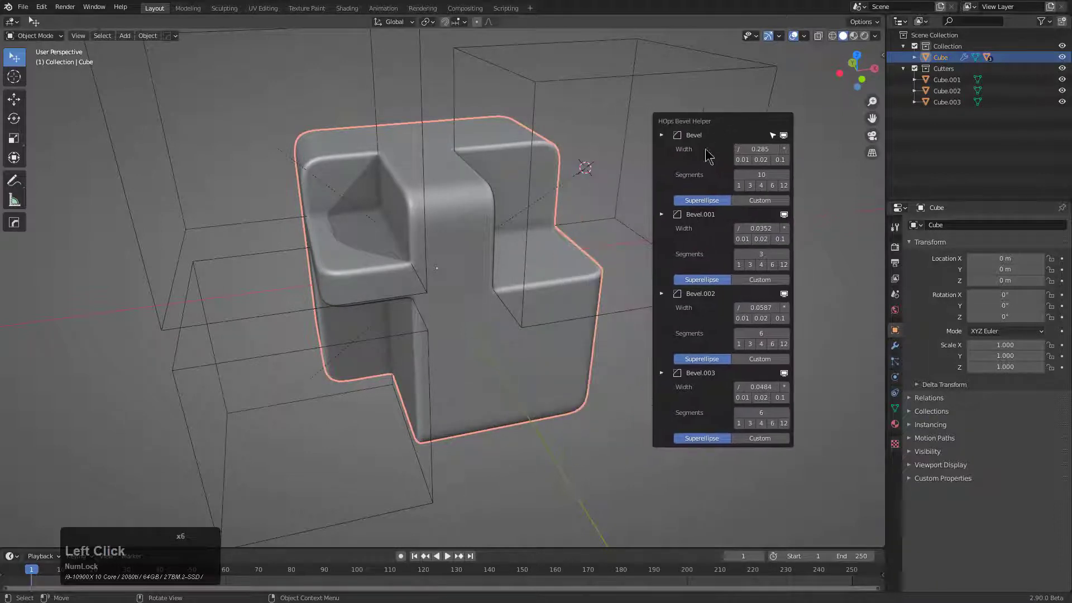
{"action": "left_click", "coordinate": [739, 307]}
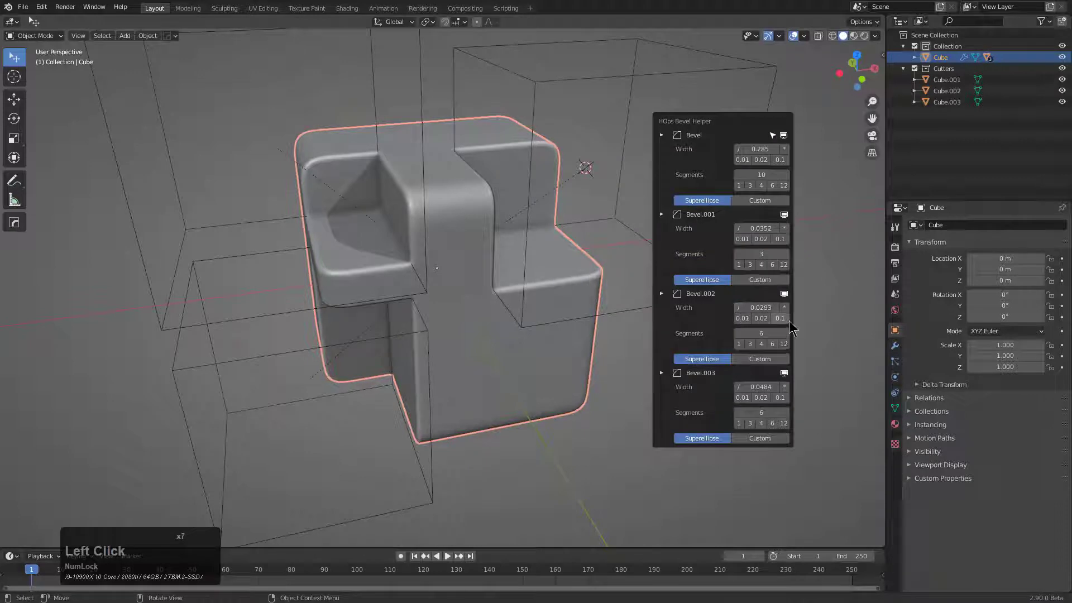
{"action": "left_click", "coordinate": [784, 307]}
{"action": "left_click", "coordinate": [784, 307]}
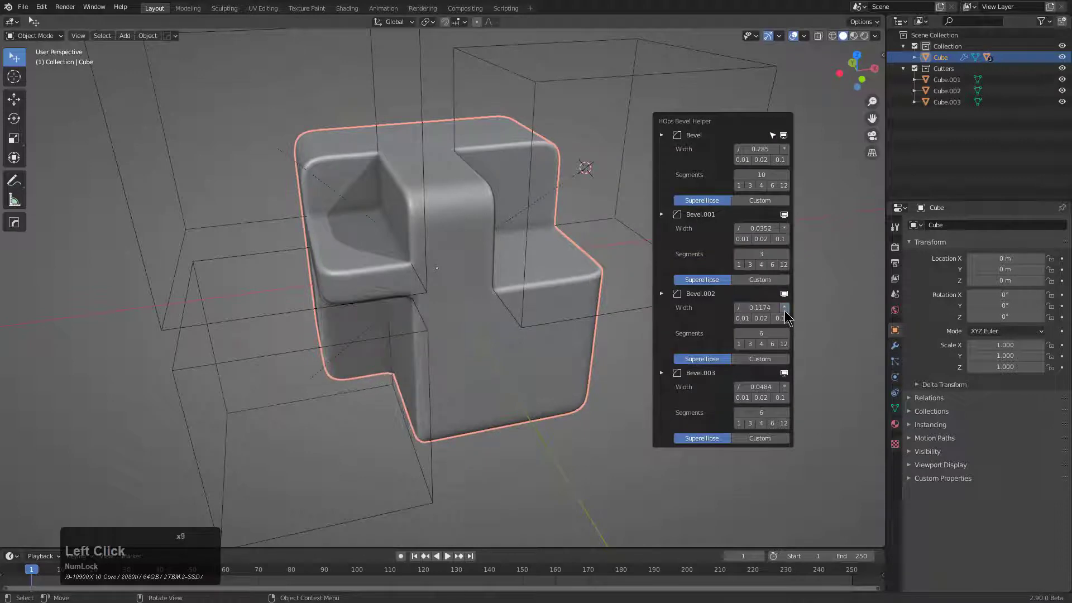
{"action": "left_click", "coordinate": [738, 307]}
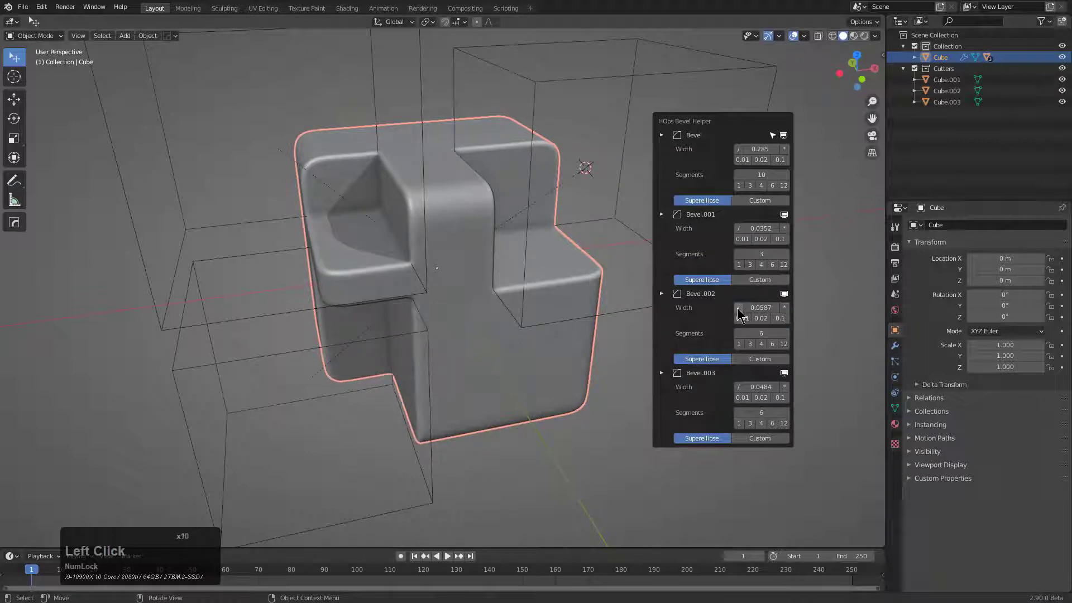
- Try halving and doubling the width of Bevel.003, leaving it at 0.0242 m
{"action": "left_click", "coordinate": [739, 386]}
{"action": "left_click", "coordinate": [785, 386]}
{"action": "left_click", "coordinate": [739, 387]}
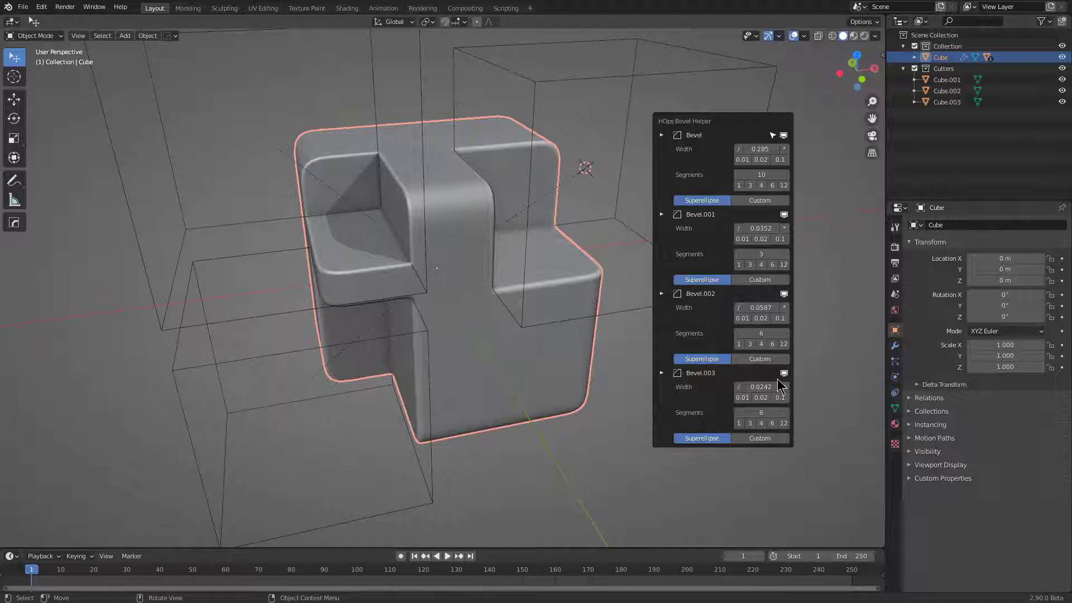
- Hide Bevel.003, Bevel.002 and Bevel.001 in the viewport and show all three again
{"action": "left_click", "coordinate": [784, 374]}
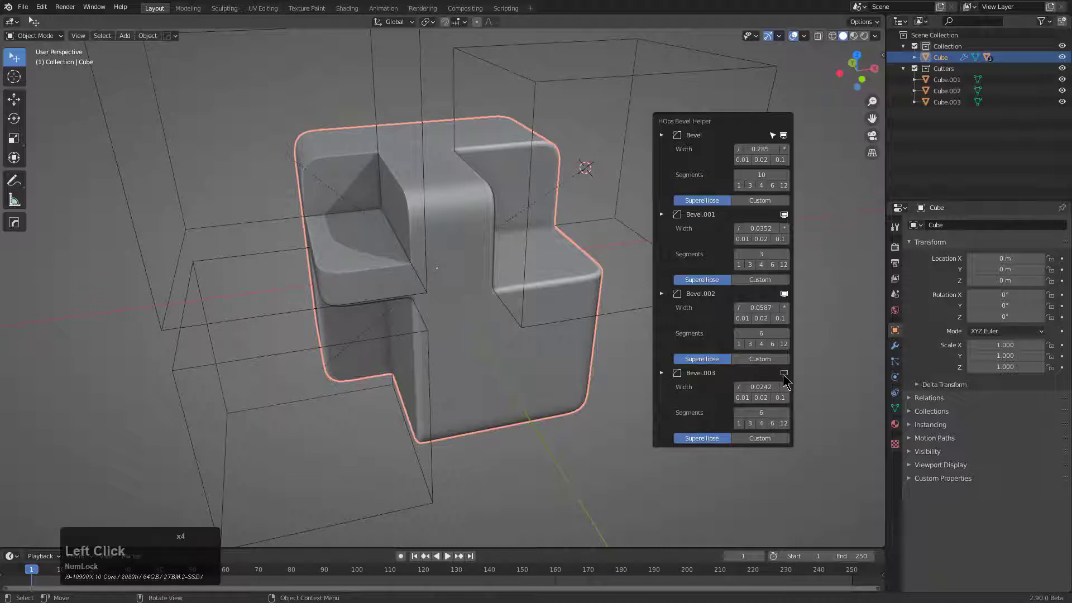
{"action": "left_click", "coordinate": [785, 294]}
{"action": "left_click", "coordinate": [785, 215]}
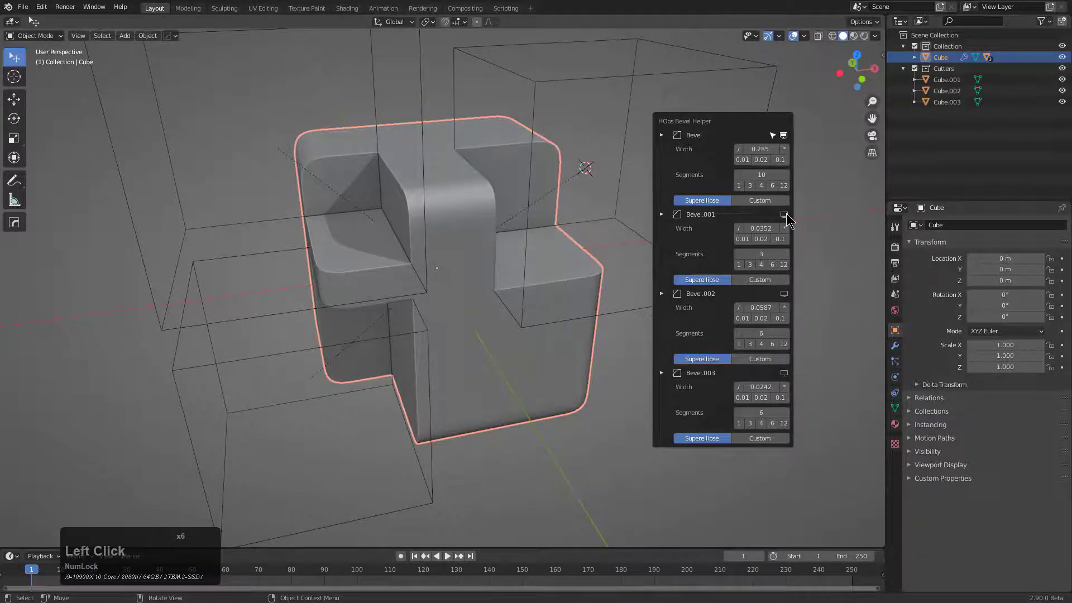
{"action": "left_click", "coordinate": [784, 215]}
{"action": "left_click", "coordinate": [784, 293]}
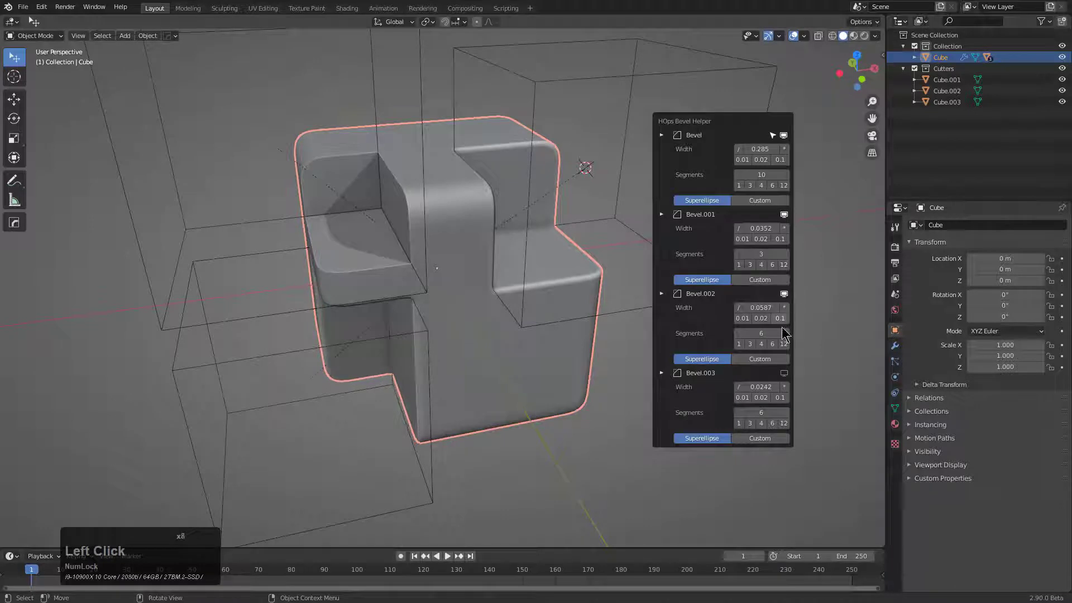
{"action": "left_click", "coordinate": [784, 373]}
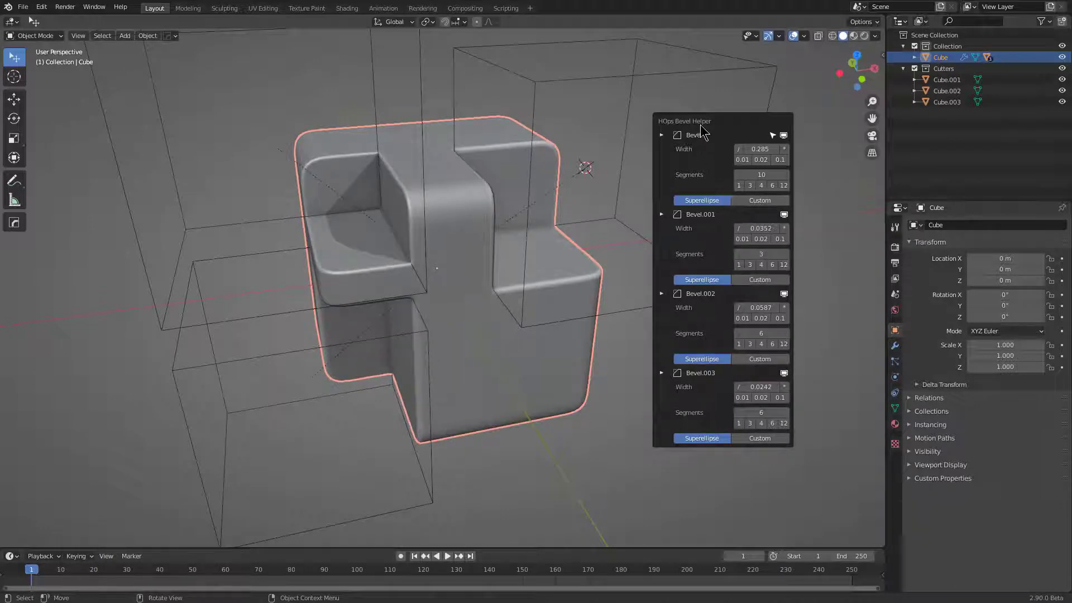
- Close the floating Bevel Helper and open the Bevel Helper section of the HOps helper for the cube
{"action": "left_click_drag", "start_coordinate": [701, 126], "coordinate": [644, 144]}
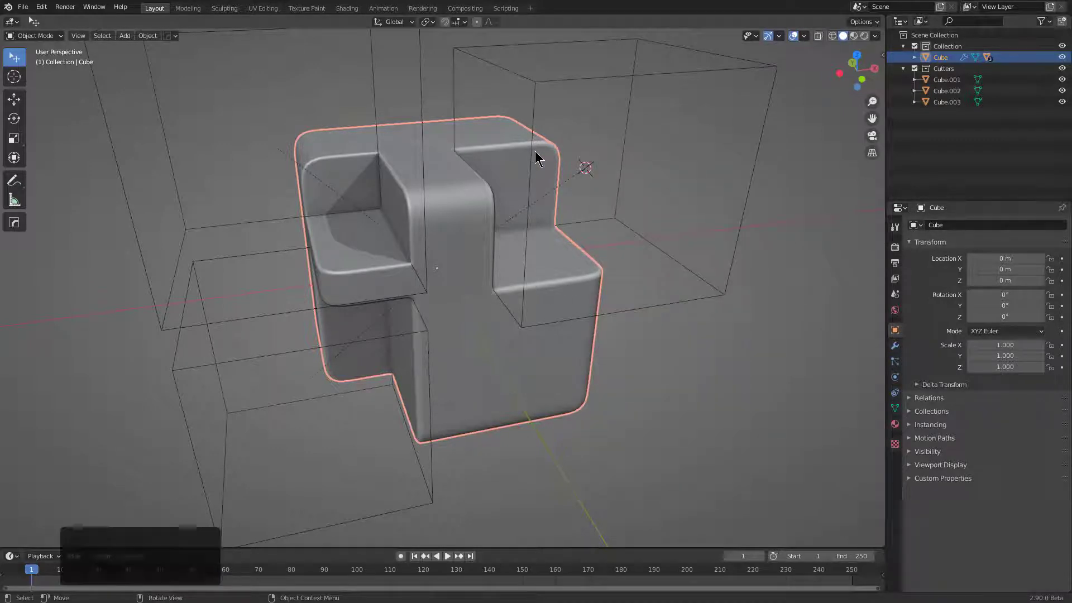
{"action": "key", "text": "ctrl+b"}
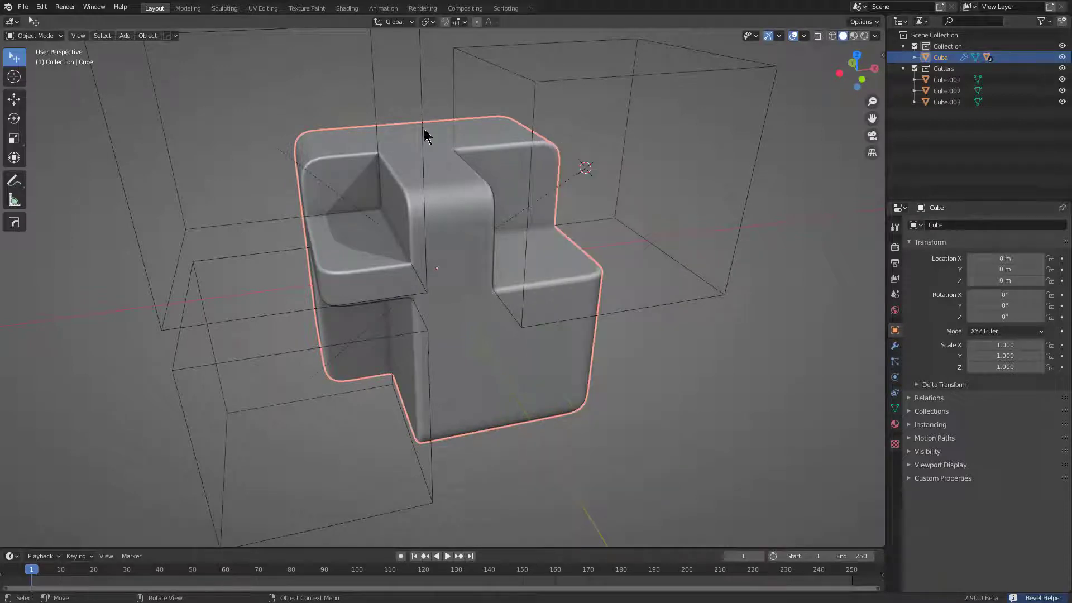
{"action": "left_click", "coordinate": [172, 37]}
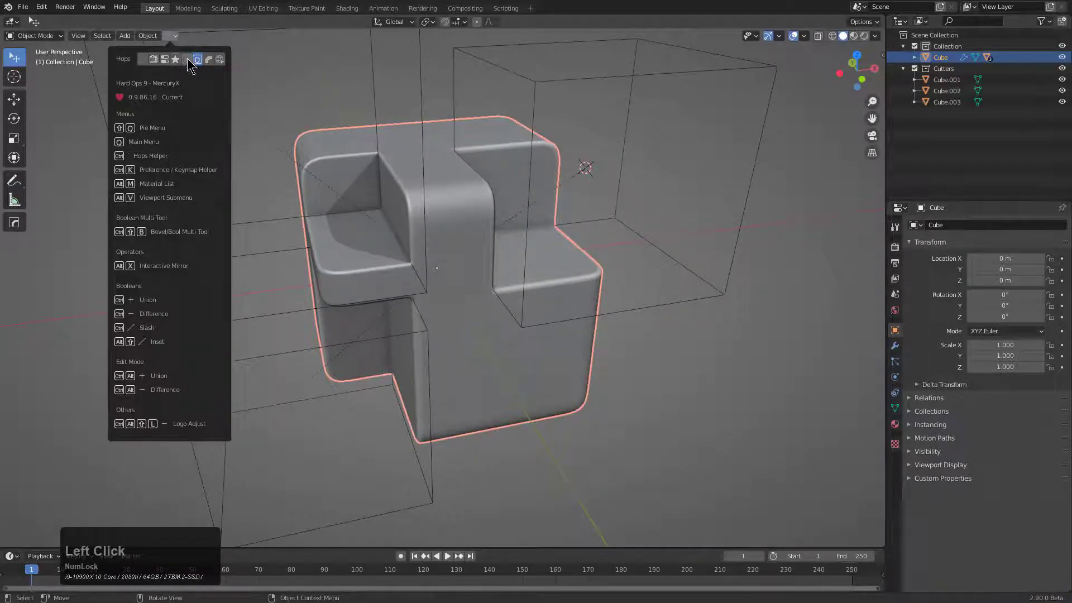
{"action": "left_click", "coordinate": [208, 60]}
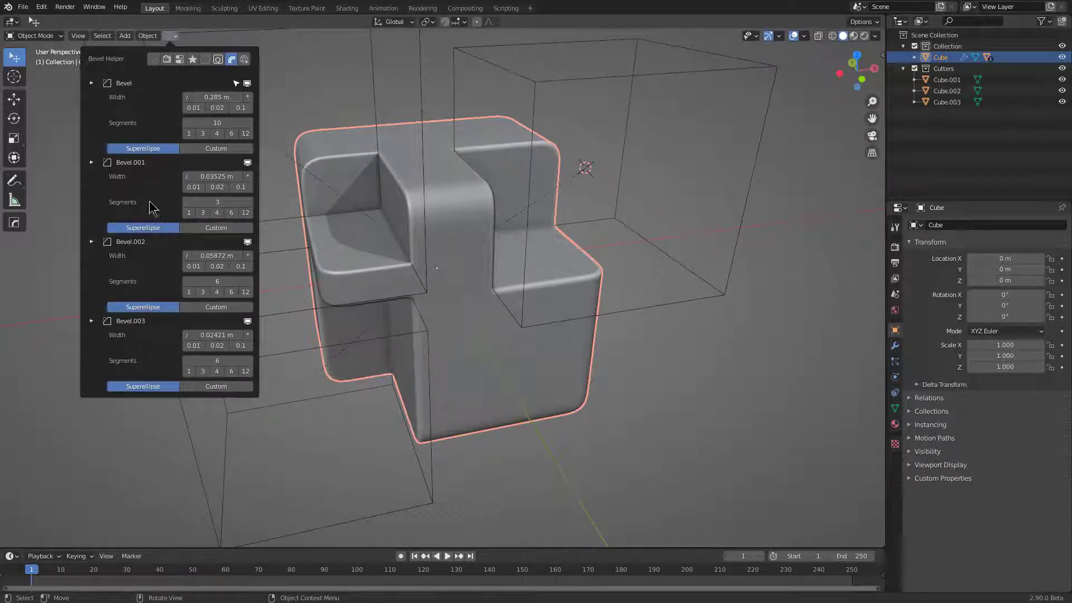
- Try the Custom profile on the cube's first bevel and return it to Superellipse
{"action": "left_click", "coordinate": [202, 149]}
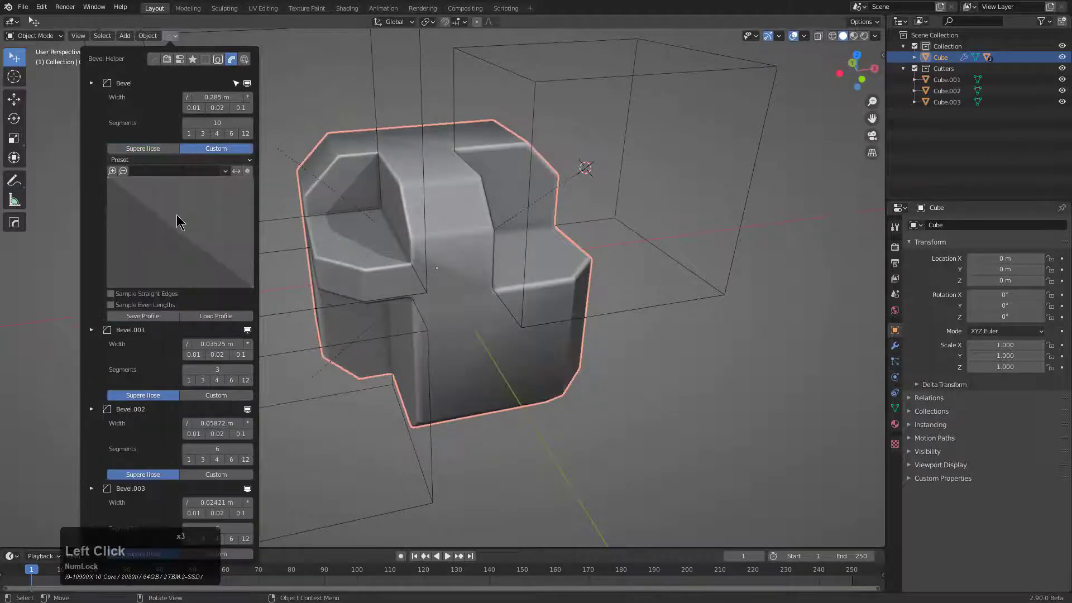
{"action": "left_click", "coordinate": [165, 149]}
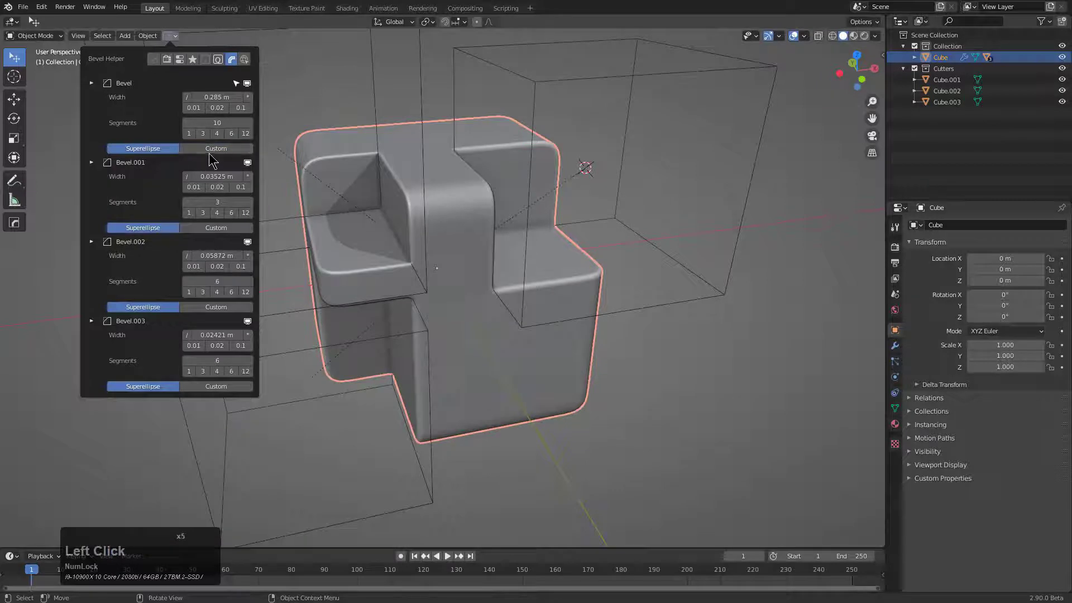
{"action": "left_click", "coordinate": [212, 149]}
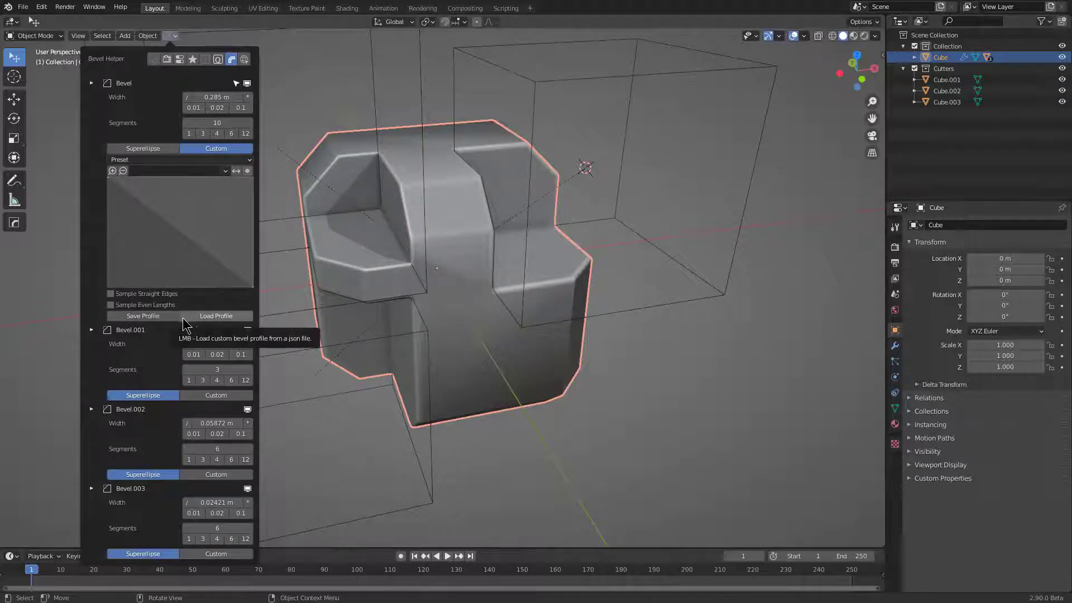
{"action": "left_click", "coordinate": [158, 149]}
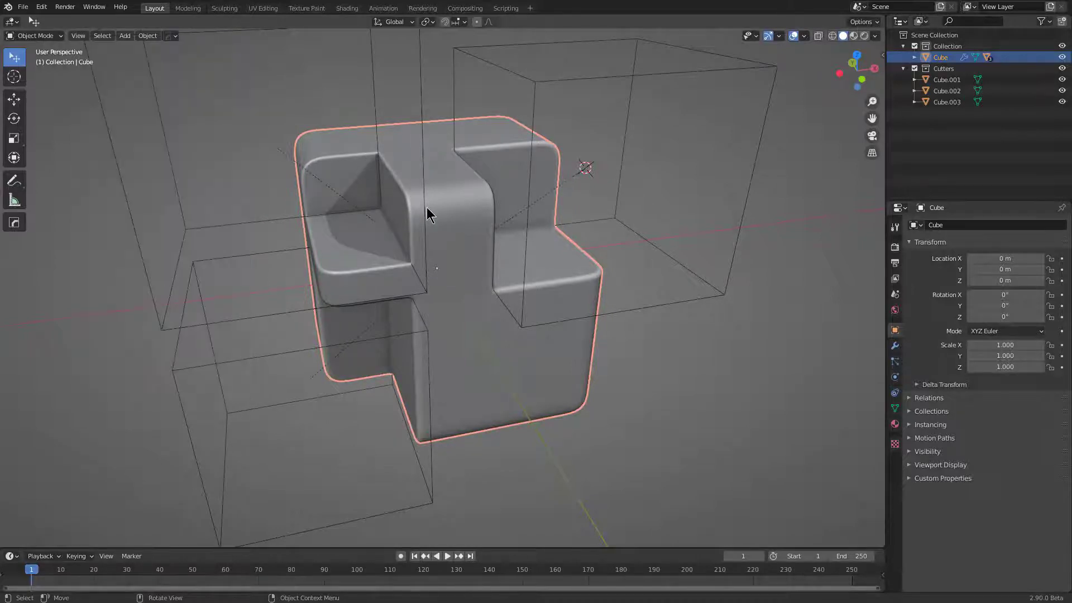
- Inspect the bevelled cube from other sides and bring up the floating HOps Bevel Helper again
{"action": "middle_click_drag", "start_coordinate": [427, 208], "coordinate": [376, 235]}
{"action": "scroll", "coordinate": [450, 226], "scroll_direction": "up", "scroll_amount": 3}
{"action": "middle_click_drag", "start_coordinate": [450, 226], "coordinate": [426, 226]}
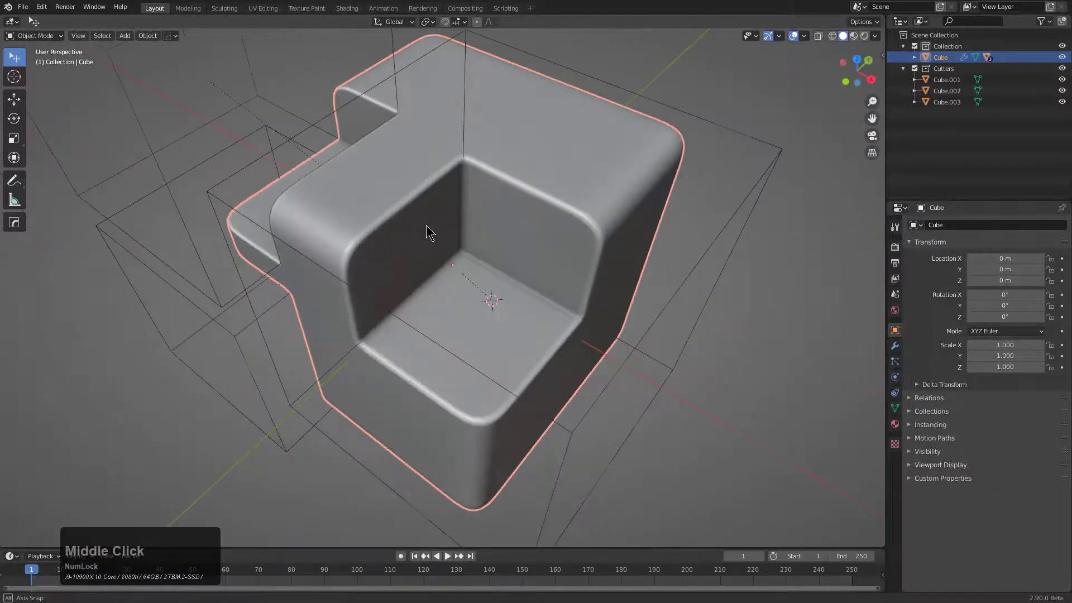
{"action": "scroll", "coordinate": [430, 206], "scroll_direction": "down", "scroll_amount": 2}
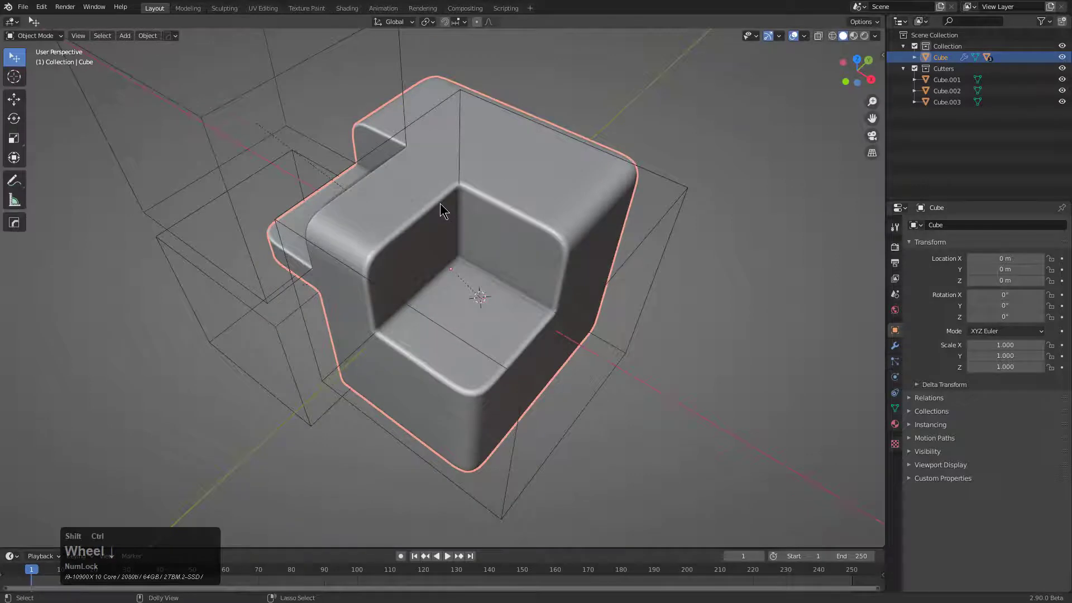
{"action": "key", "text": "b"}
{"action": "left_click_drag", "start_coordinate": [459, 215], "coordinate": [491, 182]}
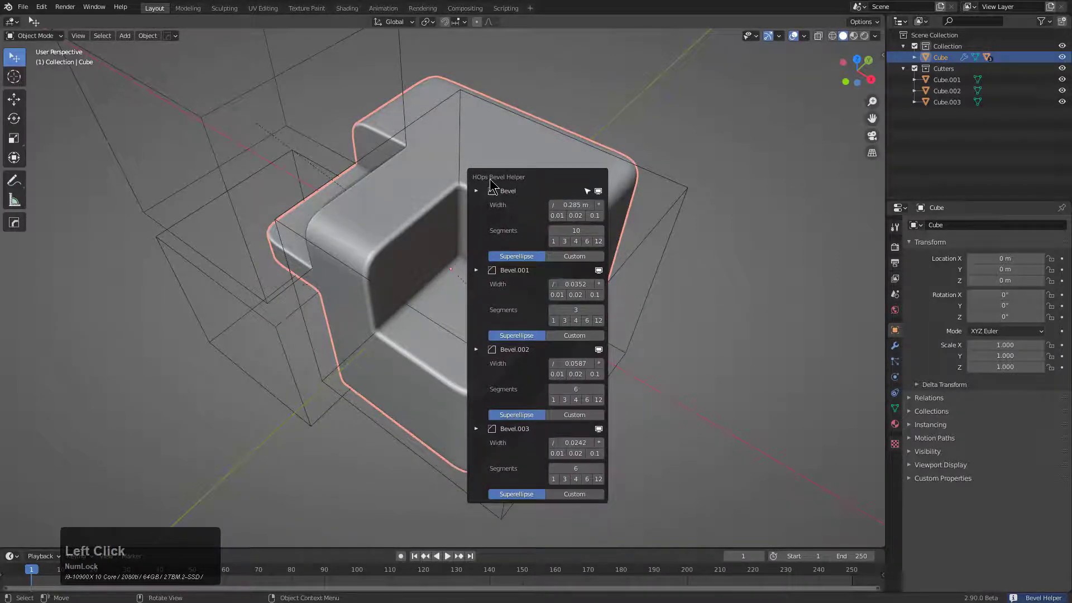
{"action": "middle_click_drag", "start_coordinate": [491, 185], "coordinate": [560, 181]}
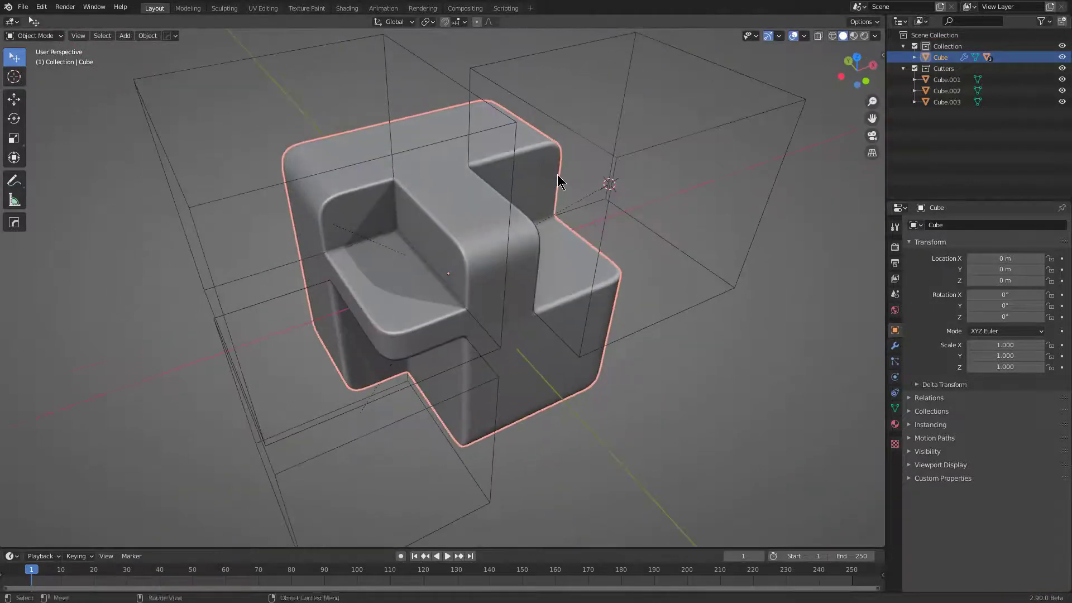
- Start a new general scene and duplicate the default cube, offset about -0.92 m in X, -0.81 m in Y and 0.75 m in Z
{"action": "key", "text": "ctrl+n"}
{"action": "key", "text": "Return"}
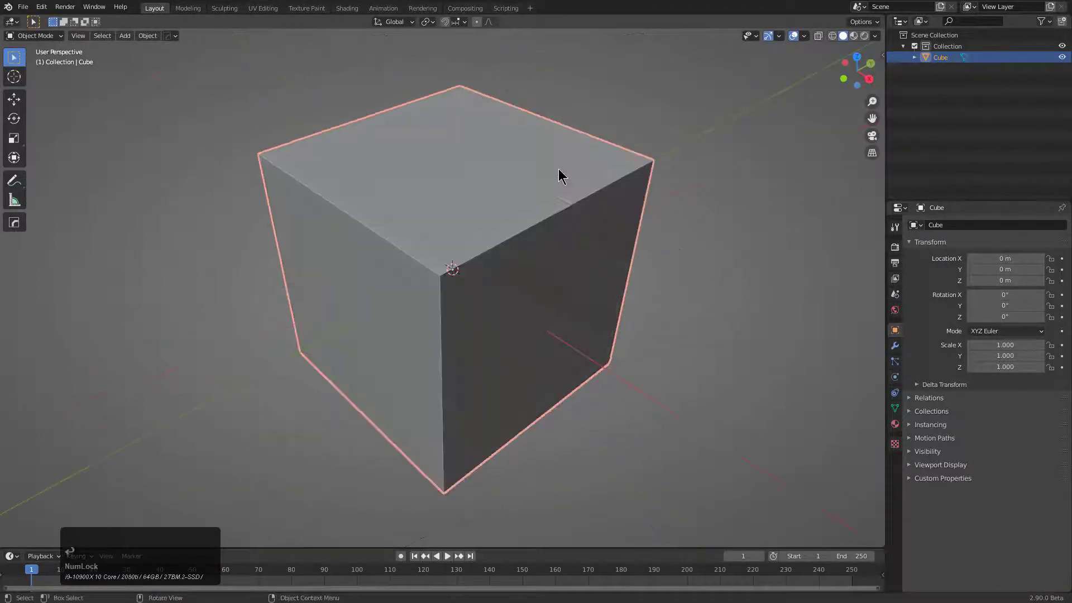
{"action": "middle_click_drag", "start_coordinate": [551, 196], "coordinate": [411, 228]}
{"action": "key", "text": "shift+d"}
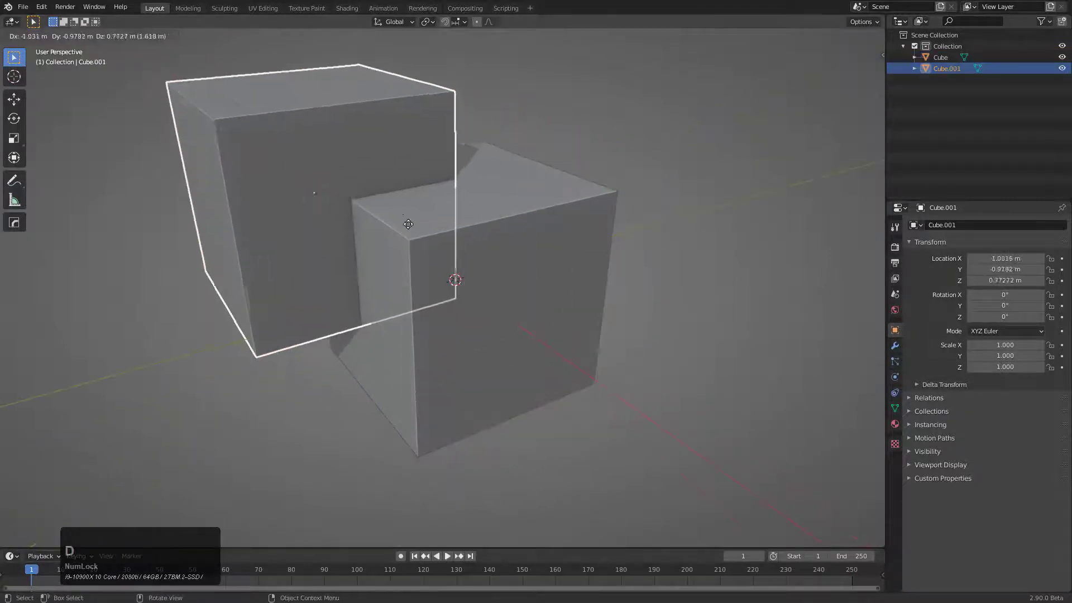
{"action": "left_click", "coordinate": [433, 238]}
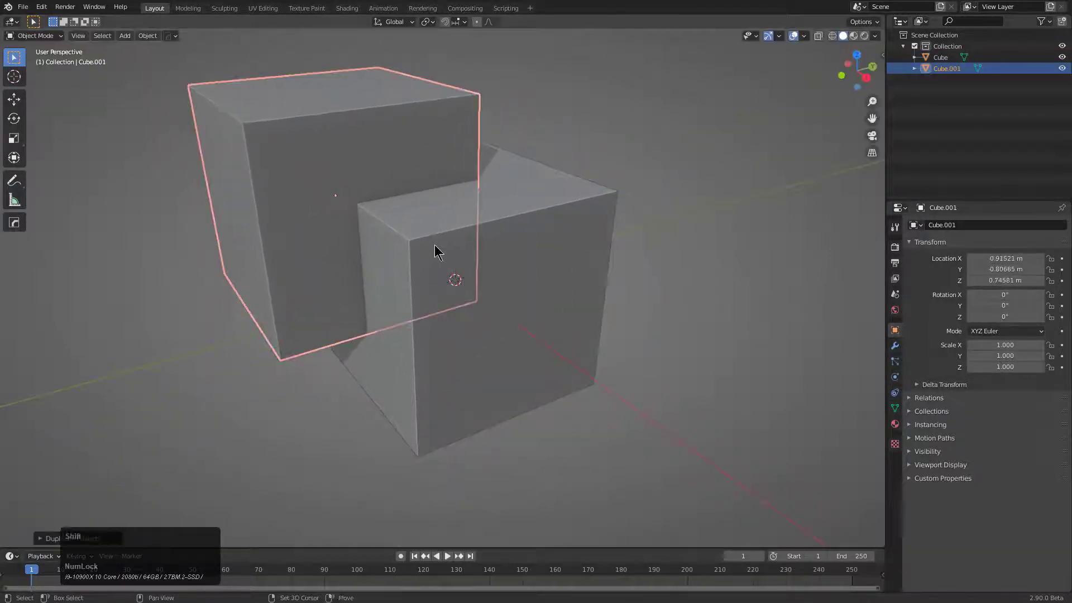
- Cut the main cube with the duplicate using the HOps interactive boolean in Inset mode, thickness about 0.63
{"action": "left_click", "coordinate": [495, 228], "text": "shift"}
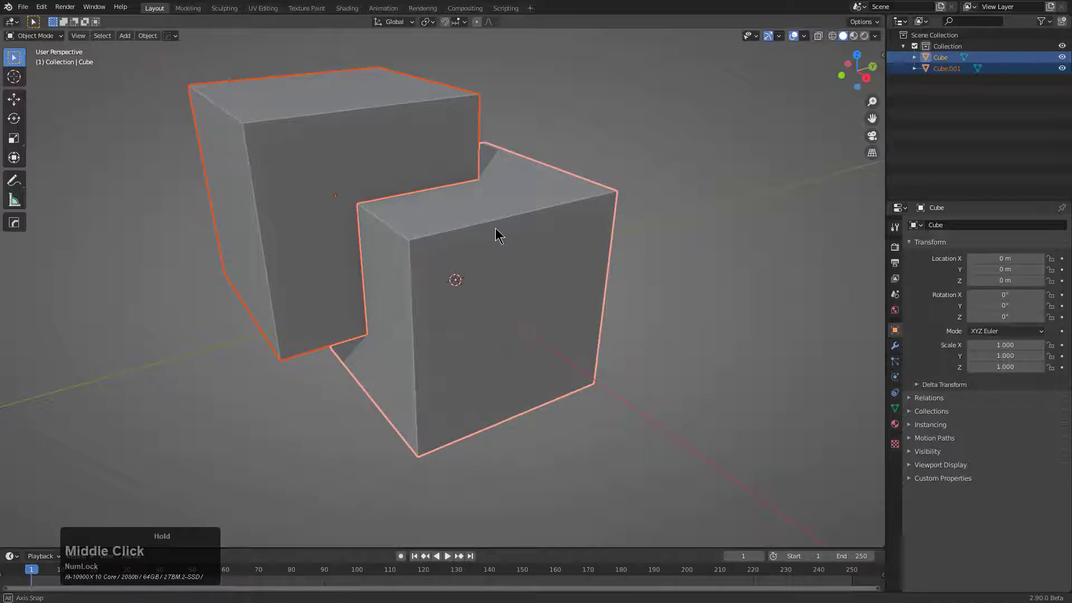
{"action": "middle_click_drag", "start_coordinate": [496, 229], "coordinate": [627, 257]}
{"action": "key", "text": "ctrl+shift+b"}
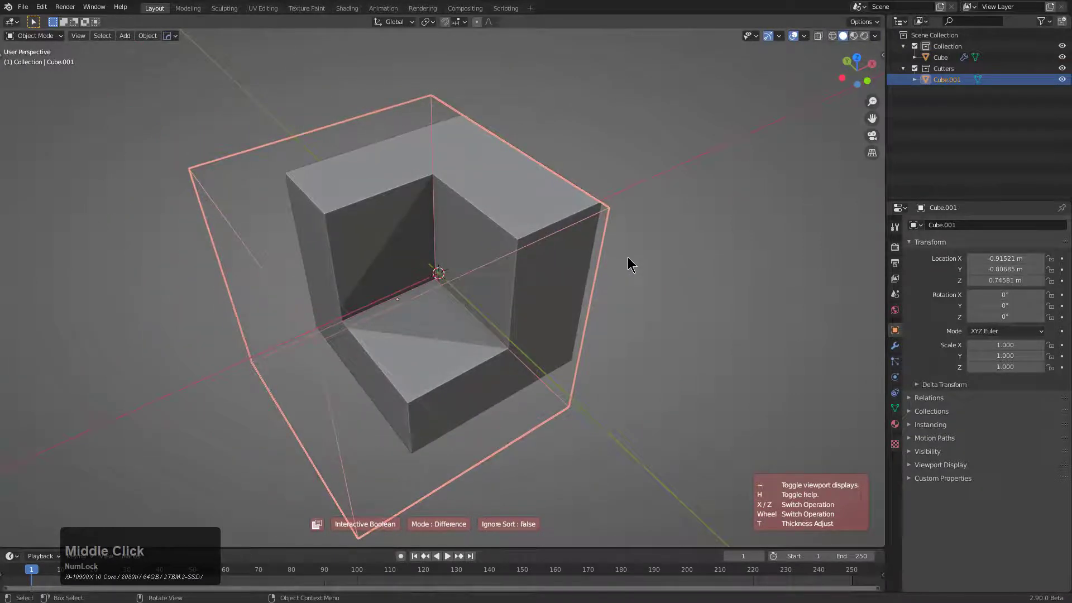
{"action": "scroll", "coordinate": [628, 257], "scroll_direction": "up", "scroll_amount": 2}
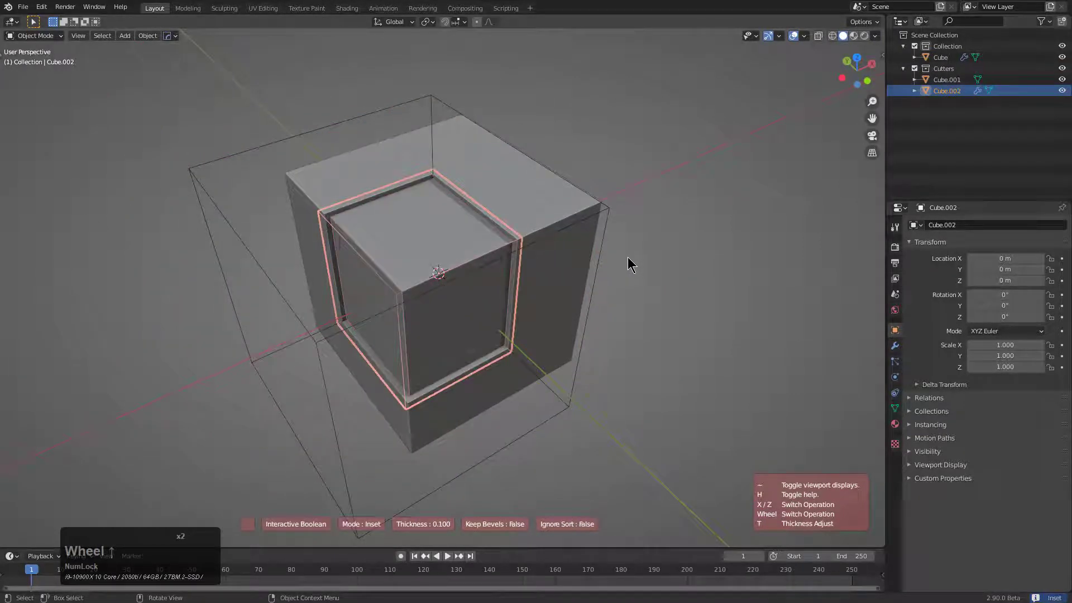
{"action": "key", "text": "t"}
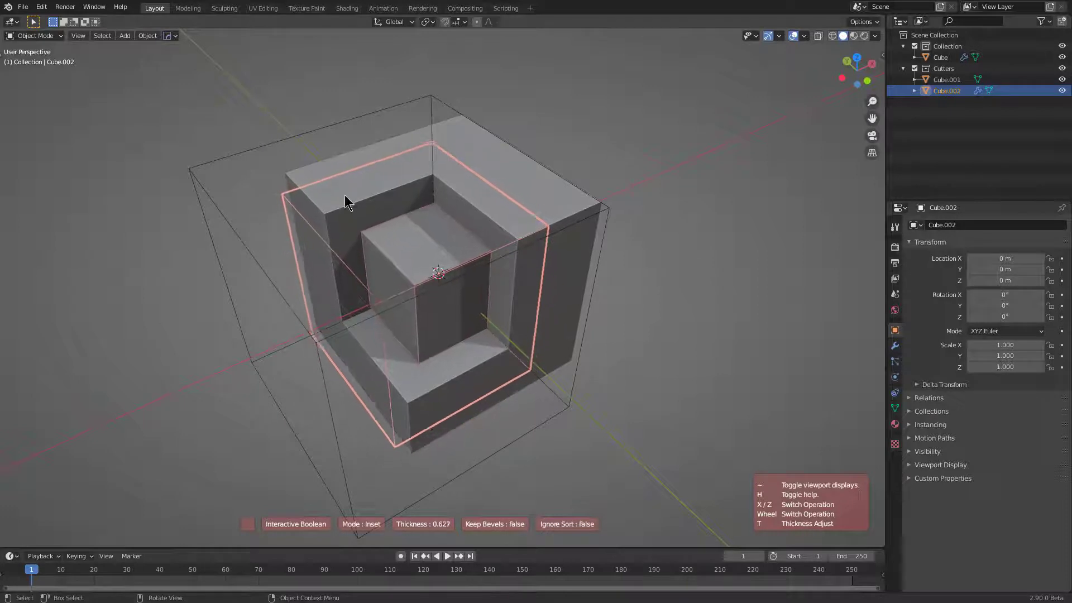
{"action": "left_click", "coordinate": [342, 197]}
- Place the 3D cursor on the main cube's top edge beside the inset, add a cube there and scale it to 0.353
{"action": "middle_click_drag", "start_coordinate": [318, 195], "coordinate": [472, 256]}
{"action": "middle_click_drag", "start_coordinate": [525, 268], "coordinate": [438, 270]}
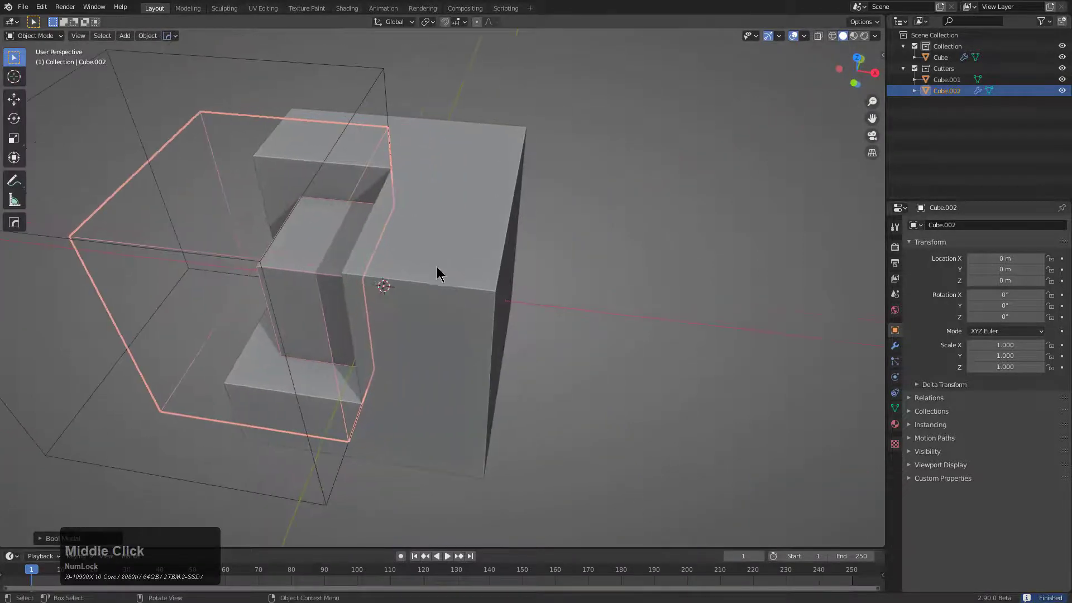
{"action": "right_click", "coordinate": [414, 282], "text": "shift"}
{"action": "key", "text": "shift+a"}
{"action": "mouse_move", "coordinate": [491, 282]}
{"action": "left_click", "coordinate": [545, 296]}
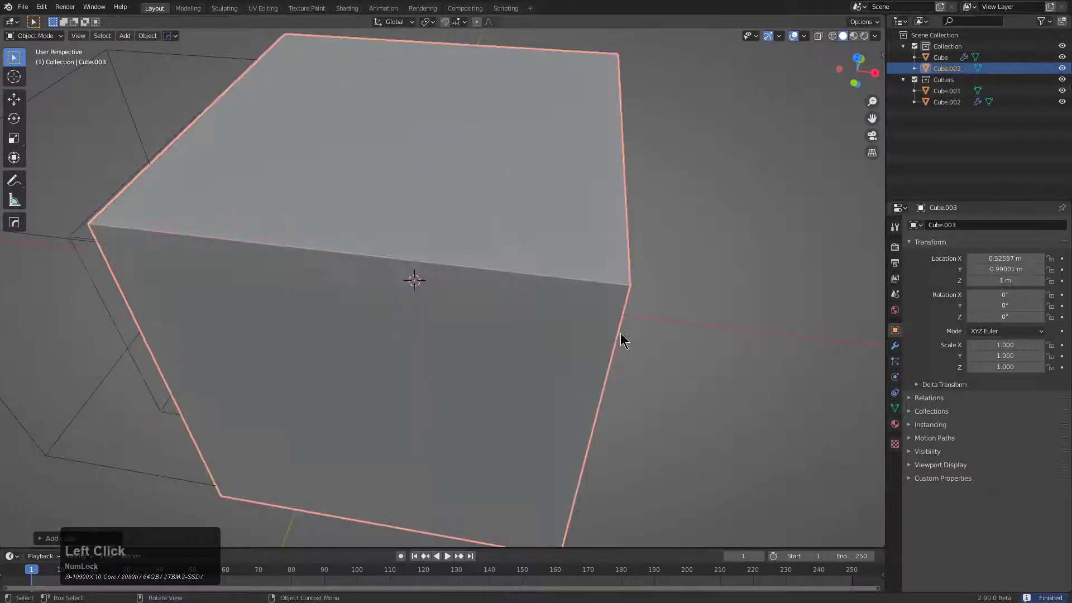
{"action": "key", "text": "s"}
{"action": "left_click", "coordinate": [518, 233]}
- Subtract the small cube from the main cube with the interactive boolean in Difference mode
{"action": "left_click", "coordinate": [518, 207], "text": "shift"}
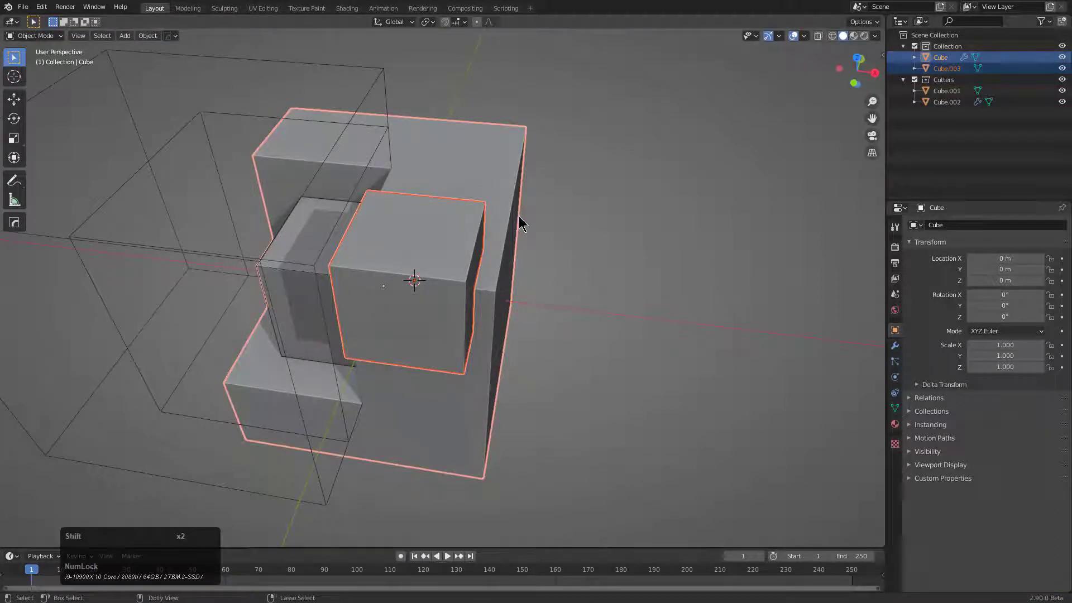
{"action": "key", "text": "shift+b"}
{"action": "left_click", "coordinate": [518, 216]}
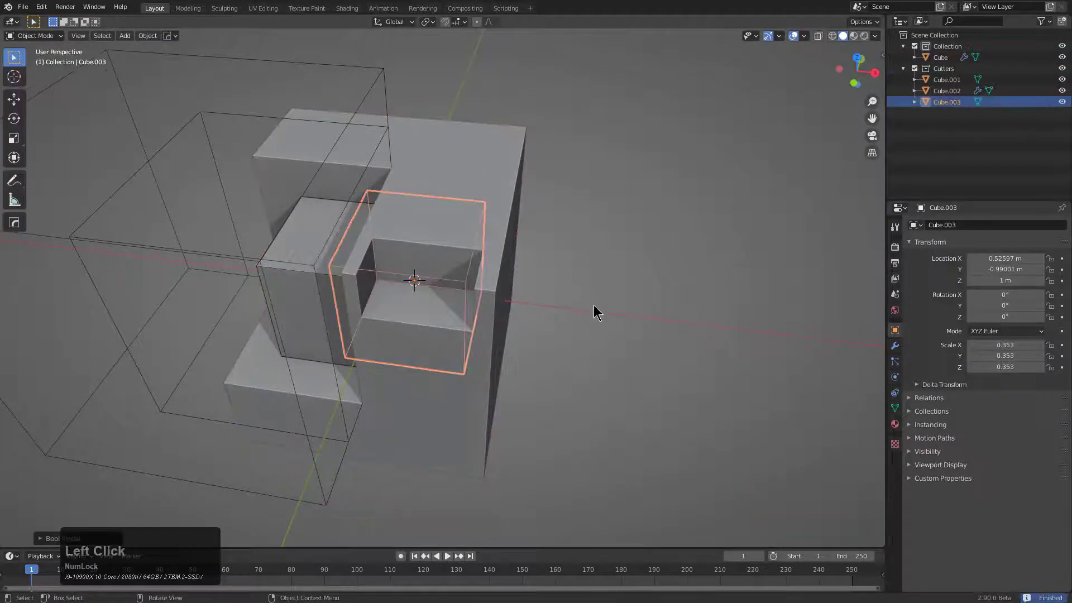
- Place the 3D cursor on the main cube's top edge along the uncut side, add a scaled-down cube there, and select it with the main cube
{"action": "middle_click_drag", "start_coordinate": [594, 305], "coordinate": [490, 280]}
{"action": "right_click", "coordinate": [504, 232], "text": "shift"}
{"action": "key", "text": "shift+a"}
{"action": "mouse_move", "coordinate": [504, 233]}
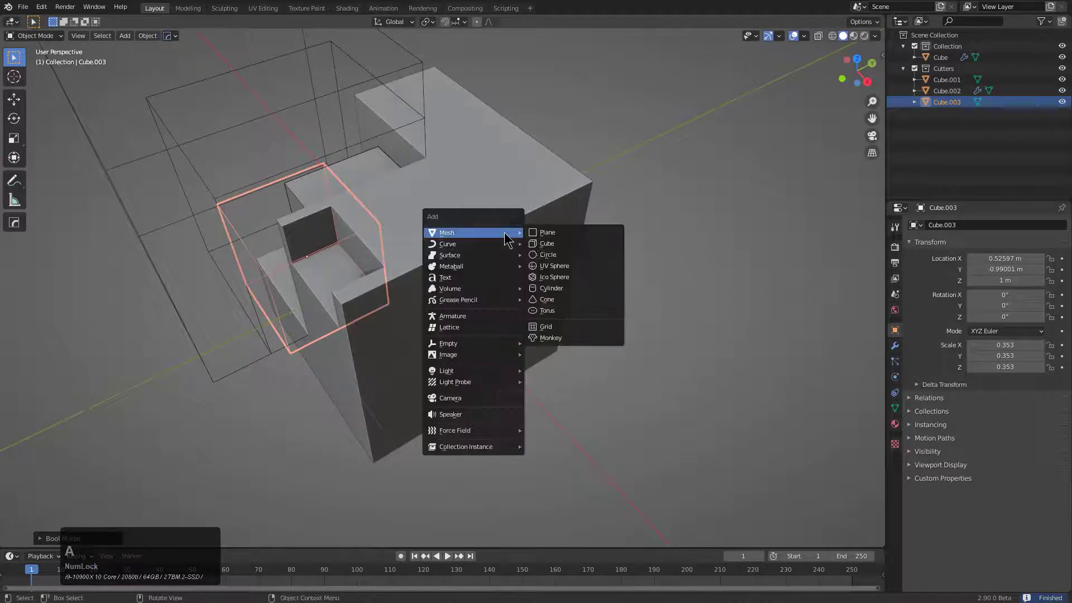
{"action": "left_click", "coordinate": [545, 245]}
{"action": "key", "text": "s"}
{"action": "left_click", "coordinate": [432, 273], "text": "shift"}
{"action": "left_click", "coordinate": [432, 273], "text": "shift"}
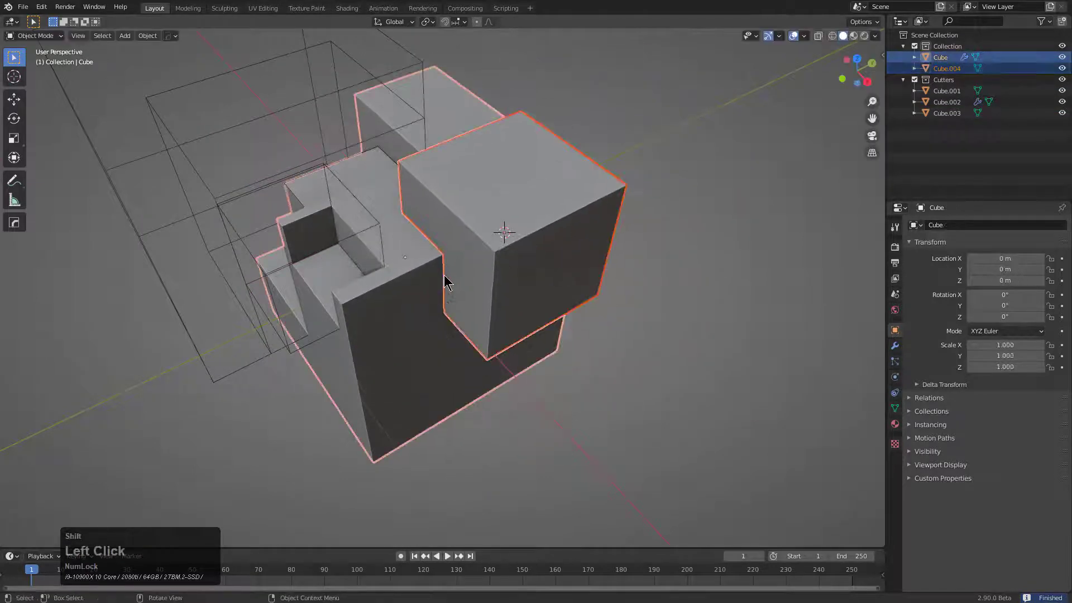
- Apply the new cube to the main cube with the interactive boolean in Outset mode, increase its thickness, and hide the Cutters collection
{"action": "key", "text": "shift+b"}
{"action": "scroll", "coordinate": [444, 275], "scroll_direction": "up", "scroll_amount": 2}
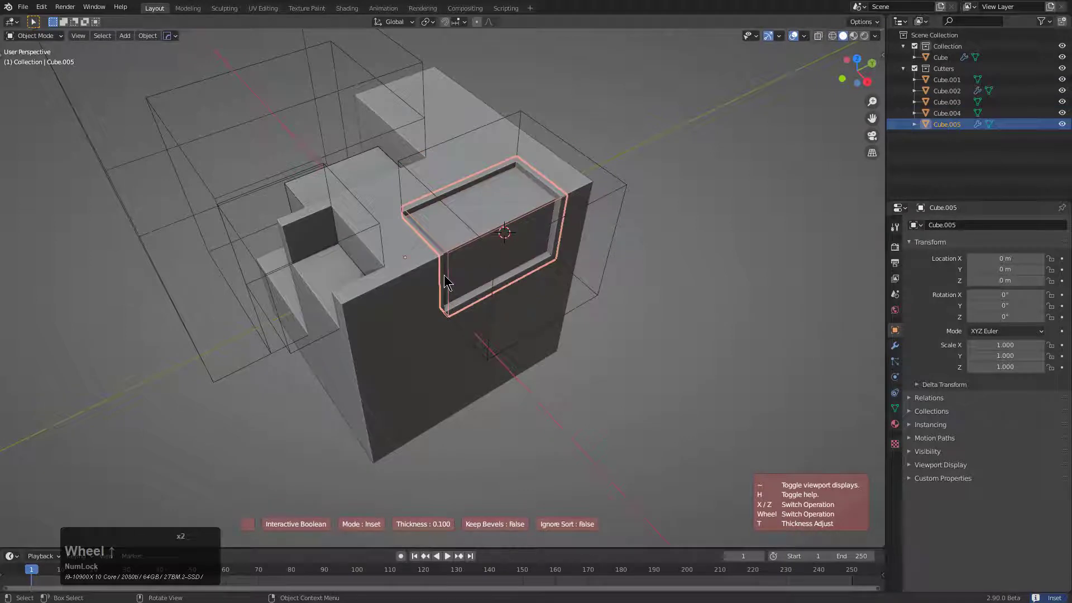
{"action": "scroll", "coordinate": [444, 274], "scroll_direction": "up", "scroll_amount": 1}
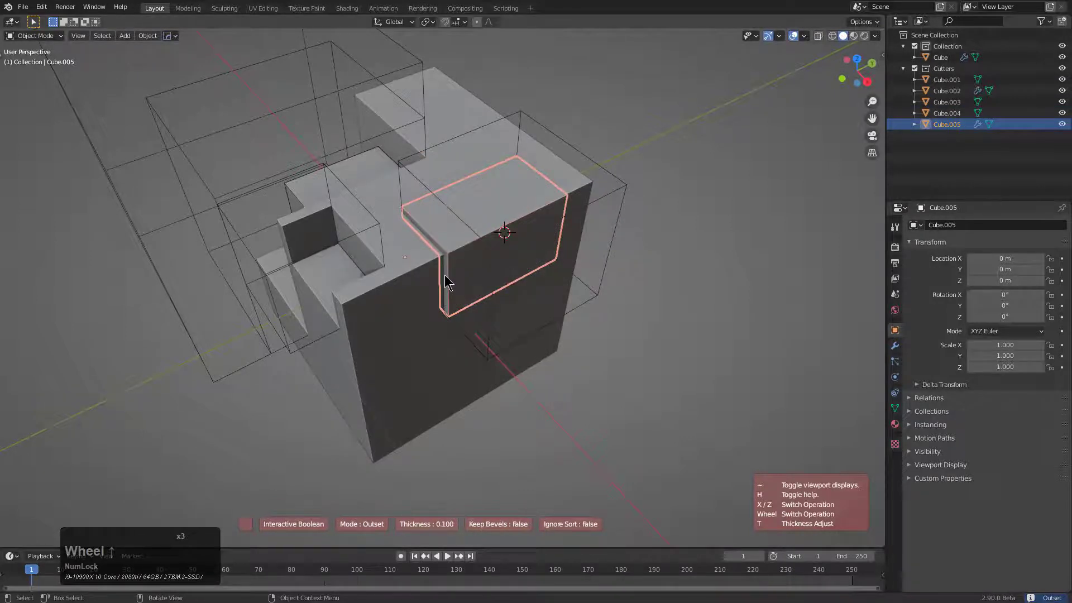
{"action": "key", "text": "t"}
{"action": "left_click", "coordinate": [456, 271]}
{"action": "key", "text": "1"}
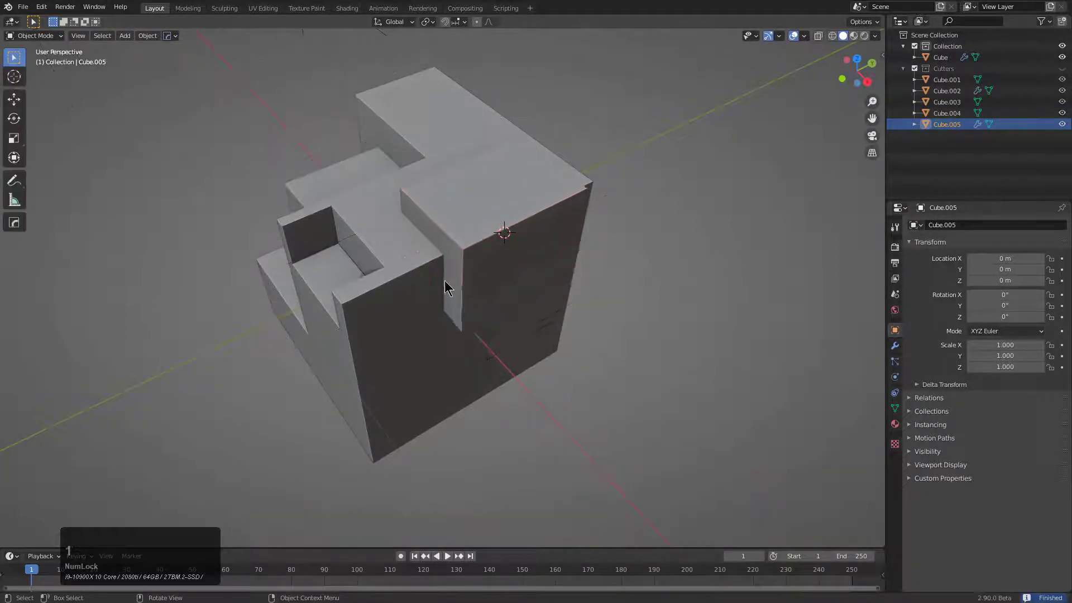
- Use Bool Scroll on the main cube to reveal and select the 0.353-scale difference cutter
{"action": "mouse_move", "coordinate": [444, 281]}
{"action": "middle_mouse_down"}
{"action": "mouse_move", "coordinate": [514, 282]}
{"action": "mouse_move", "coordinate": [448, 271]}
{"action": "middle_mouse_up"}
{"action": "left_click", "coordinate": [479, 239]}
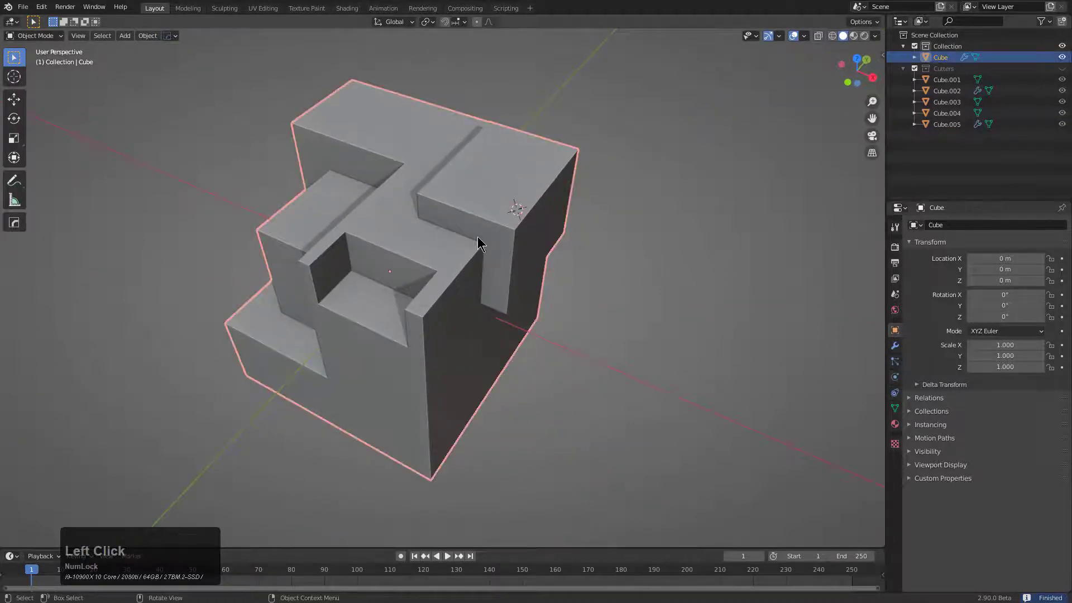
{"action": "key", "text": "q"}
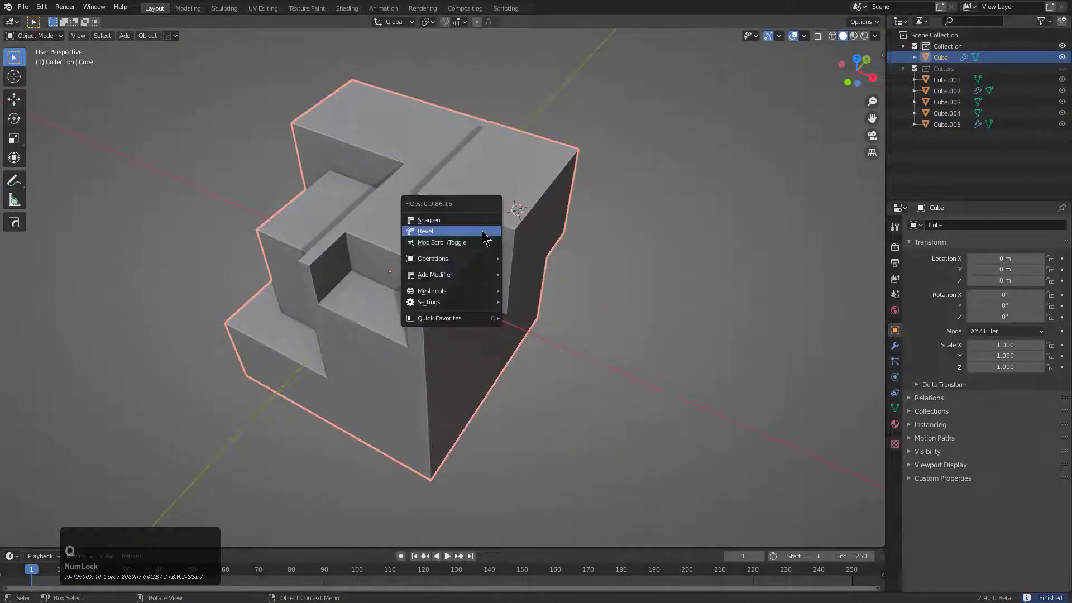
{"action": "left_click", "coordinate": [468, 244]}
{"action": "scroll", "coordinate": [469, 244], "scroll_direction": "down", "scroll_amount": 2}
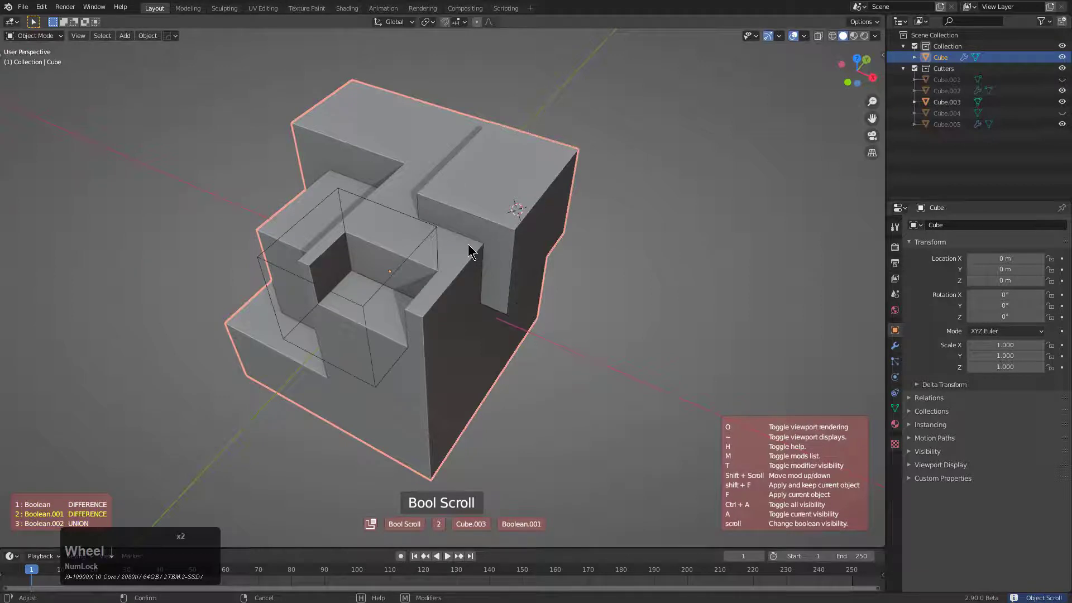
{"action": "left_click", "coordinate": [351, 226]}
{"action": "middle_click_drag", "start_coordinate": [324, 314], "coordinate": [440, 343]}
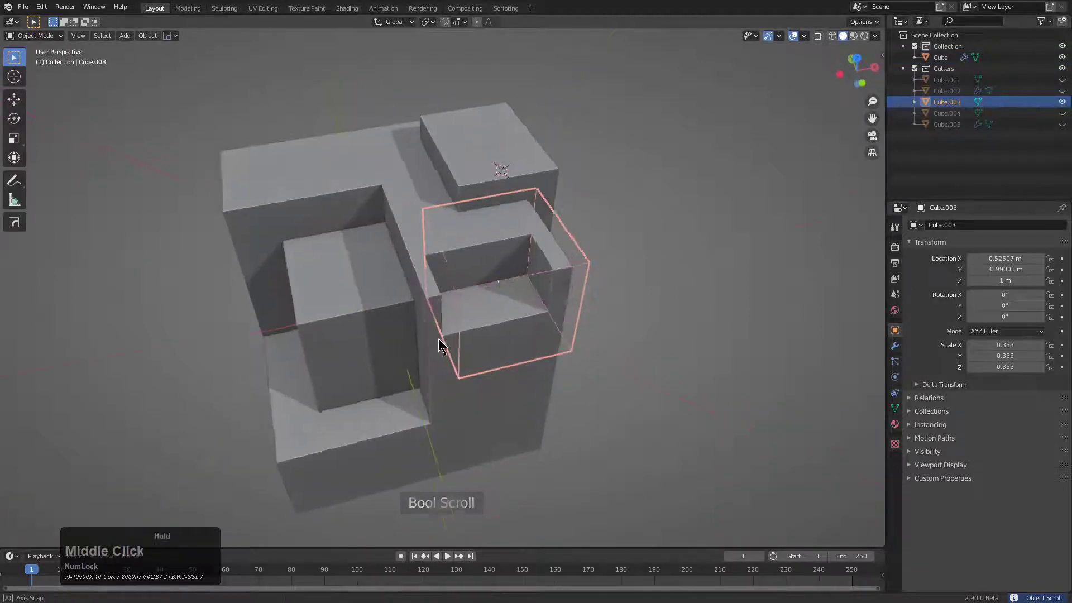
{"action": "scroll", "coordinate": [442, 344], "scroll_direction": "up", "scroll_amount": 3}
- Change the selected difference cutter to Inset mode with Shift Boolean and increase the inset thickness
{"action": "key", "text": "q"}
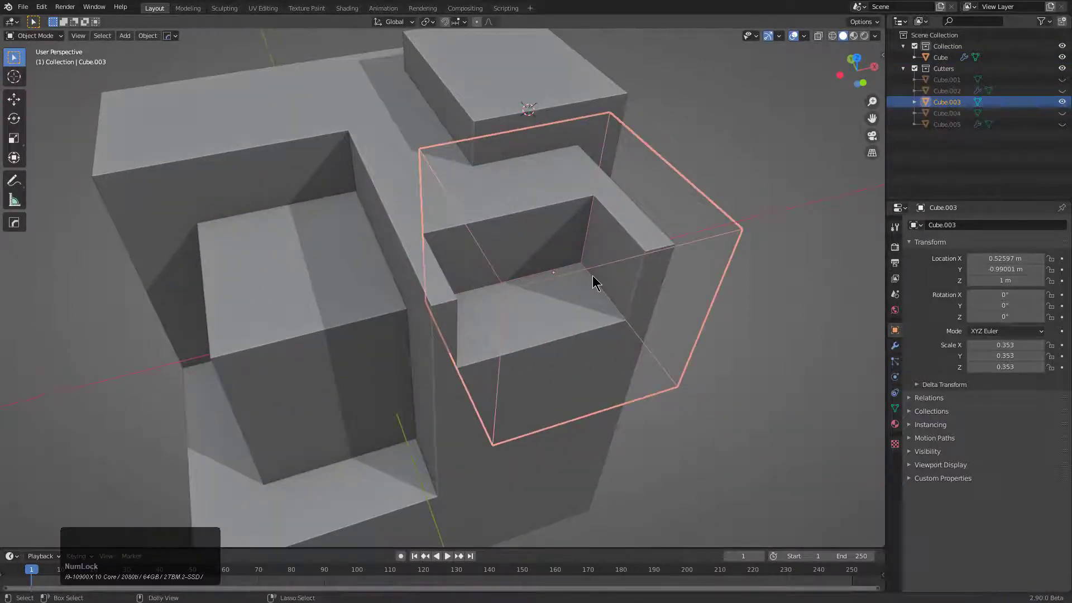
{"action": "key", "text": "ctrl+shift+b"}
{"action": "scroll", "coordinate": [592, 275], "scroll_direction": "down", "scroll_amount": 2}
{"action": "scroll", "coordinate": [592, 276], "scroll_direction": "down", "scroll_amount": 3}
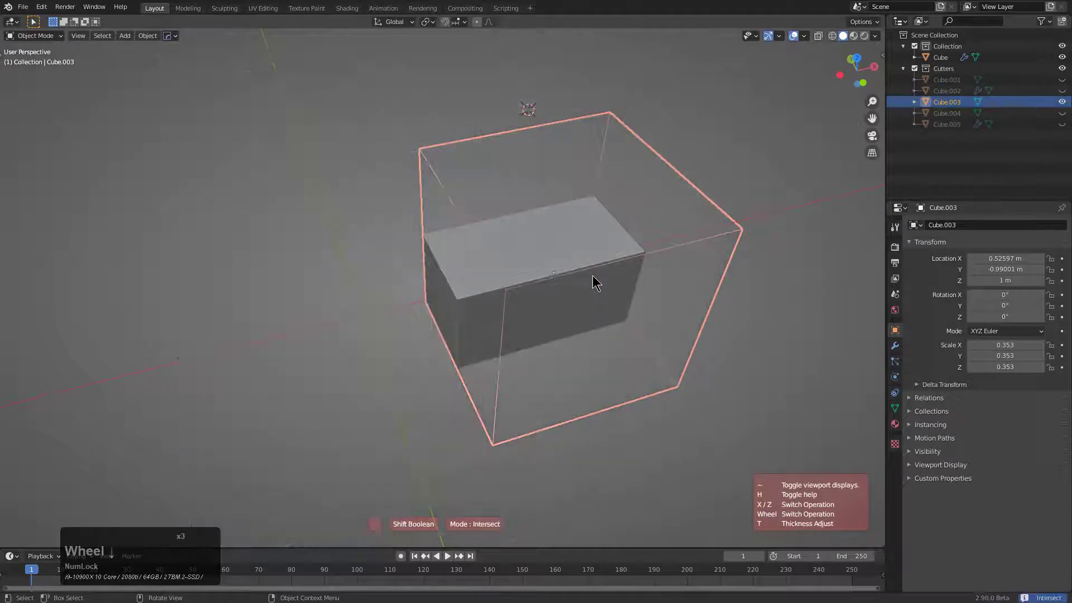
{"action": "scroll", "coordinate": [592, 276], "scroll_direction": "down", "scroll_amount": 1}
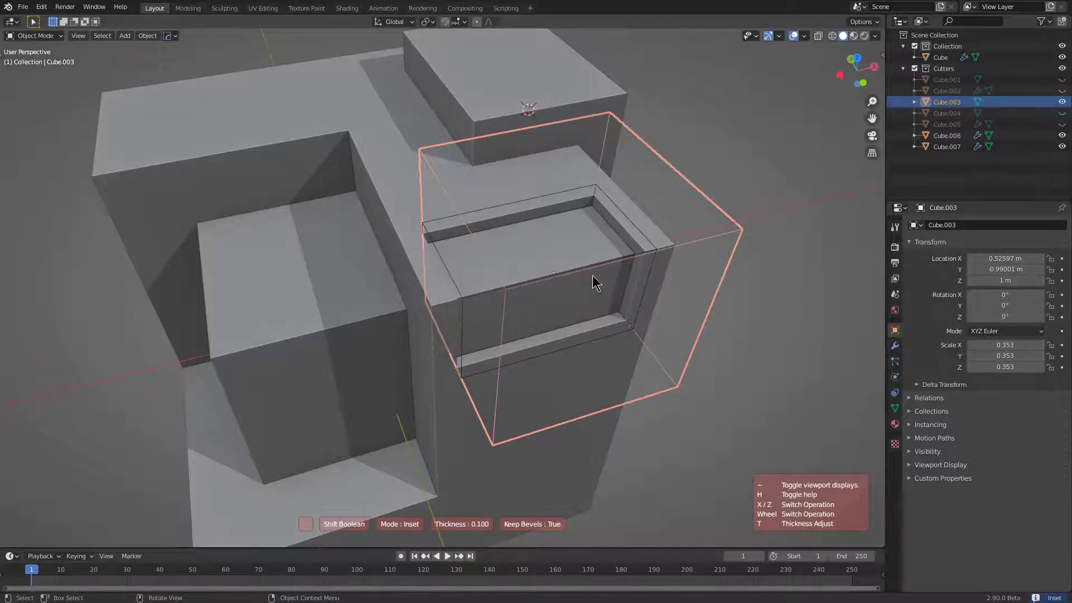
{"action": "left_click", "coordinate": [482, 261]}
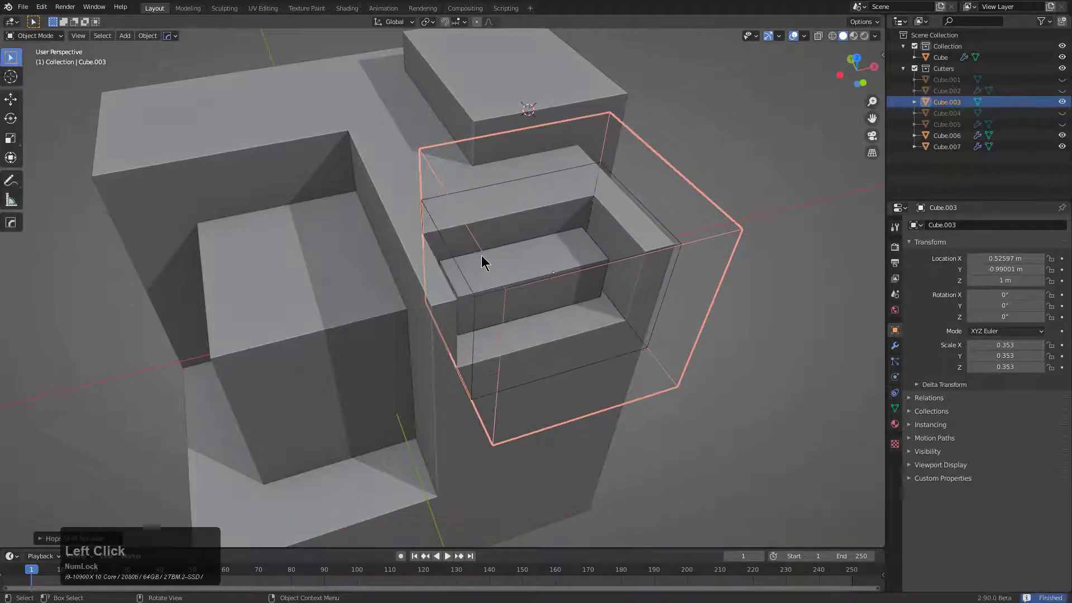
{"action": "key", "text": "F3"}
{"action": "key", "text": "Escape"}
- Use Bool Scroll on the main cube to reveal and select the outset cutter Cube.005
{"action": "middle_click_drag", "start_coordinate": [597, 193], "coordinate": [471, 240]}
{"action": "key", "text": "alt+a"}
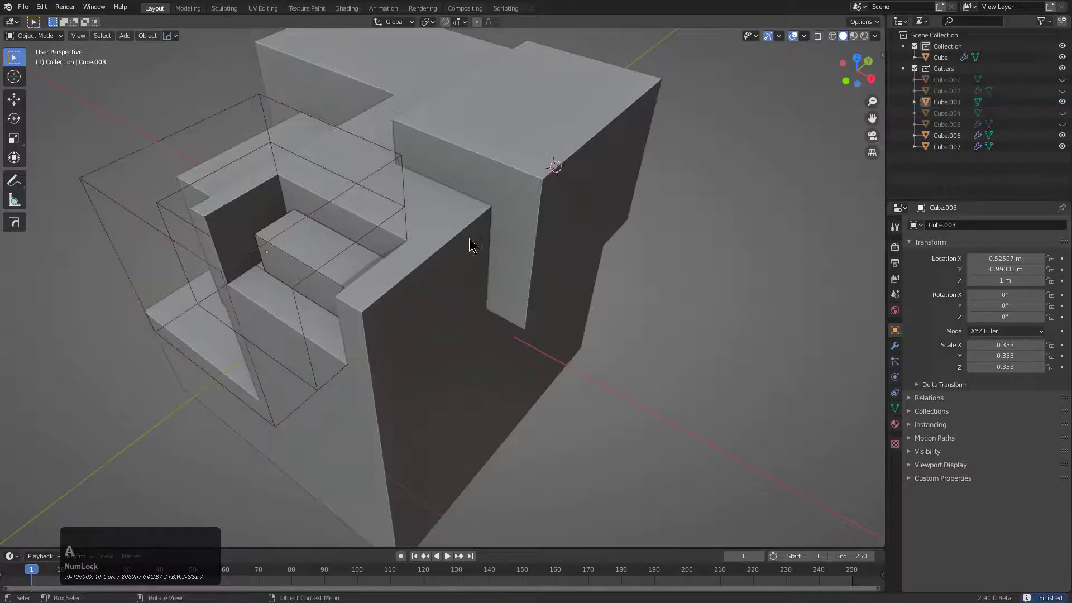
{"action": "left_click", "coordinate": [470, 241]}
{"action": "key", "text": "q"}
{"action": "left_click", "coordinate": [492, 232]}
{"action": "scroll", "coordinate": [496, 233], "scroll_direction": "down", "scroll_amount": 2}
{"action": "left_click", "coordinate": [587, 233]}
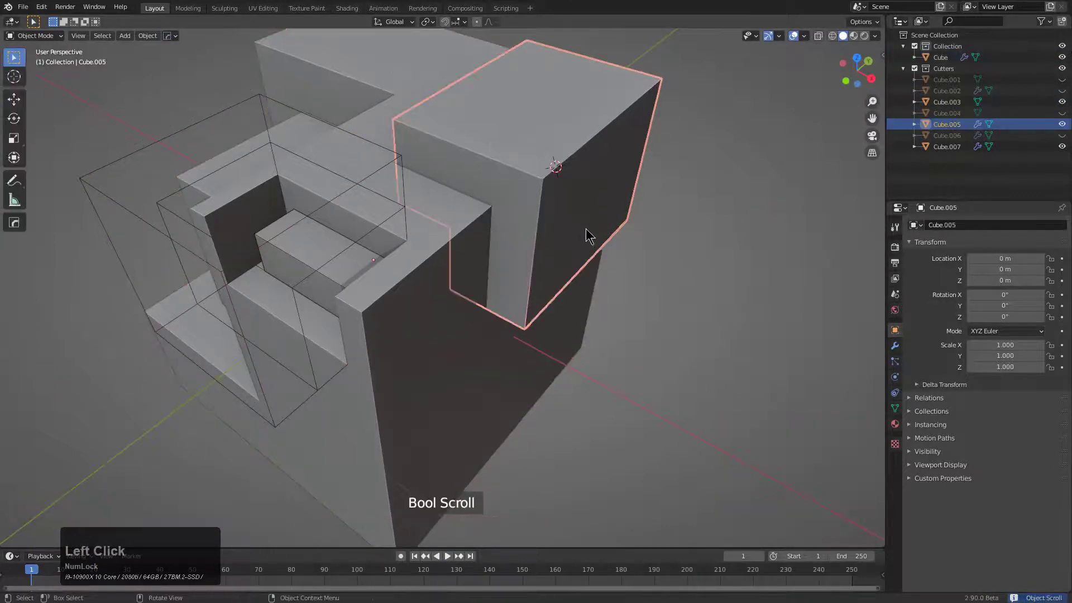
- Convert the outset cutter's boolean to Inset mode with Shift Boolean and raise the thickness above 0.100
{"action": "key", "text": "q"}
{"action": "key", "text": "b"}
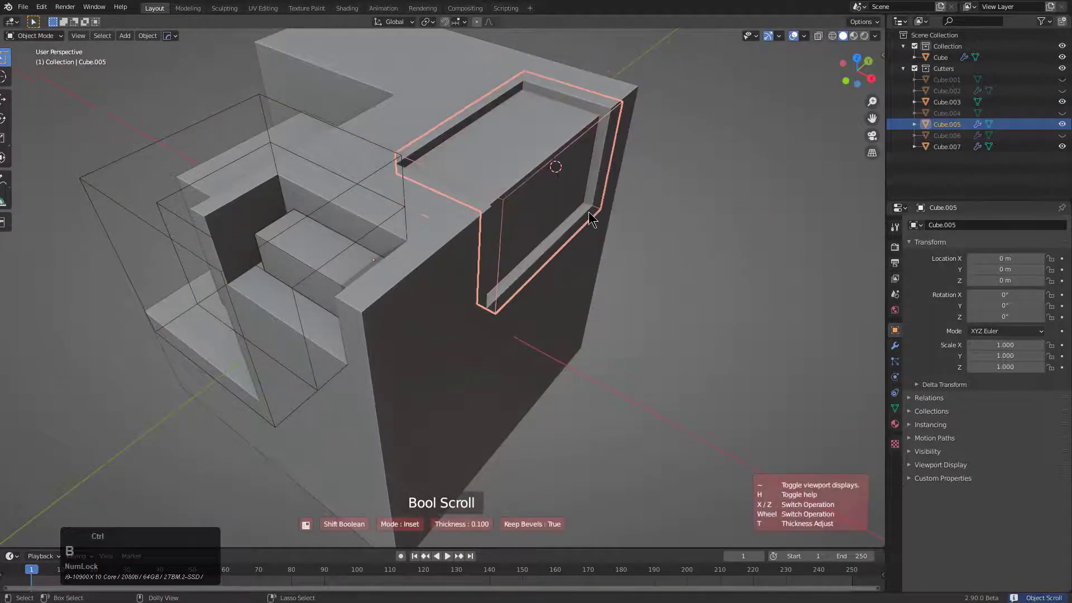
{"action": "key", "text": "t"}
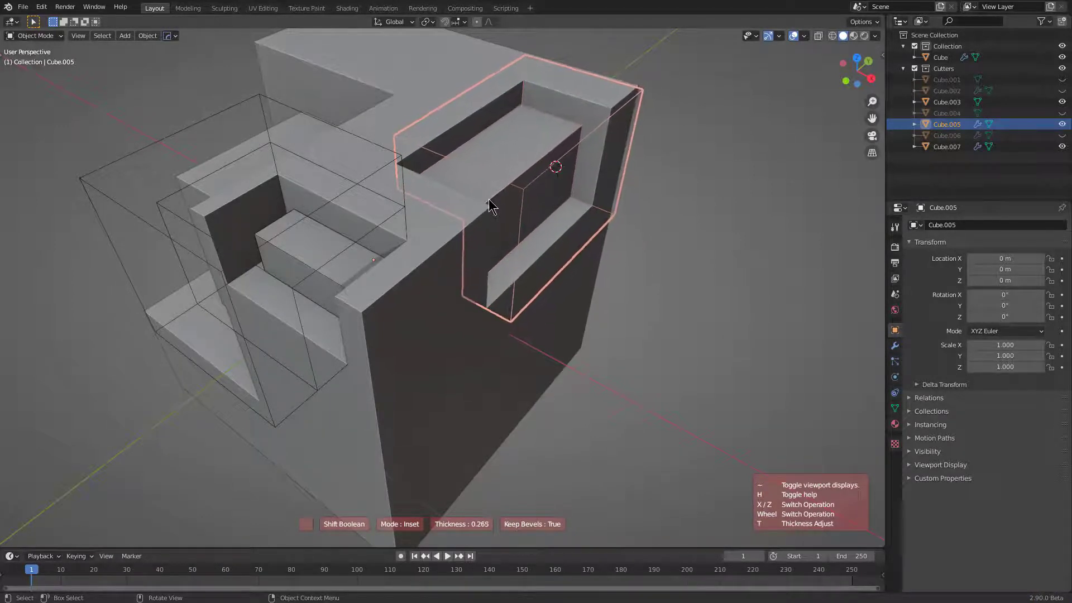
{"action": "left_click", "coordinate": [411, 197]}
{"action": "middle_click_drag", "start_coordinate": [464, 131], "coordinate": [530, 264]}
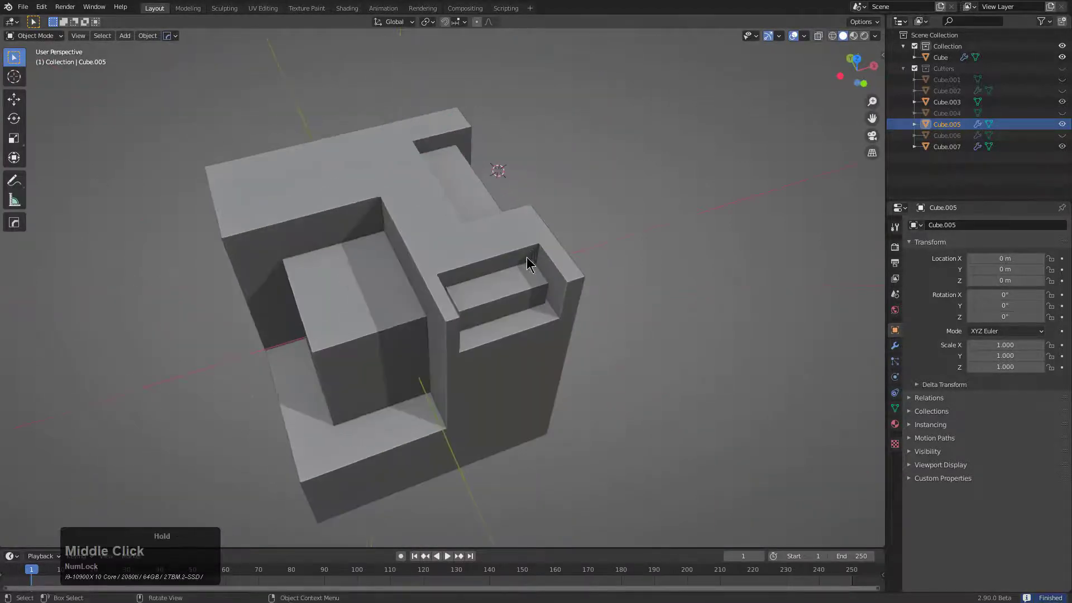
- Place the 3D cursor on the inner block's top front edge, add a cube scaled to 0.291, and select it with the main cube
{"action": "left_click", "coordinate": [480, 274]}
{"action": "middle_click_drag", "start_coordinate": [474, 287], "coordinate": [478, 269]}
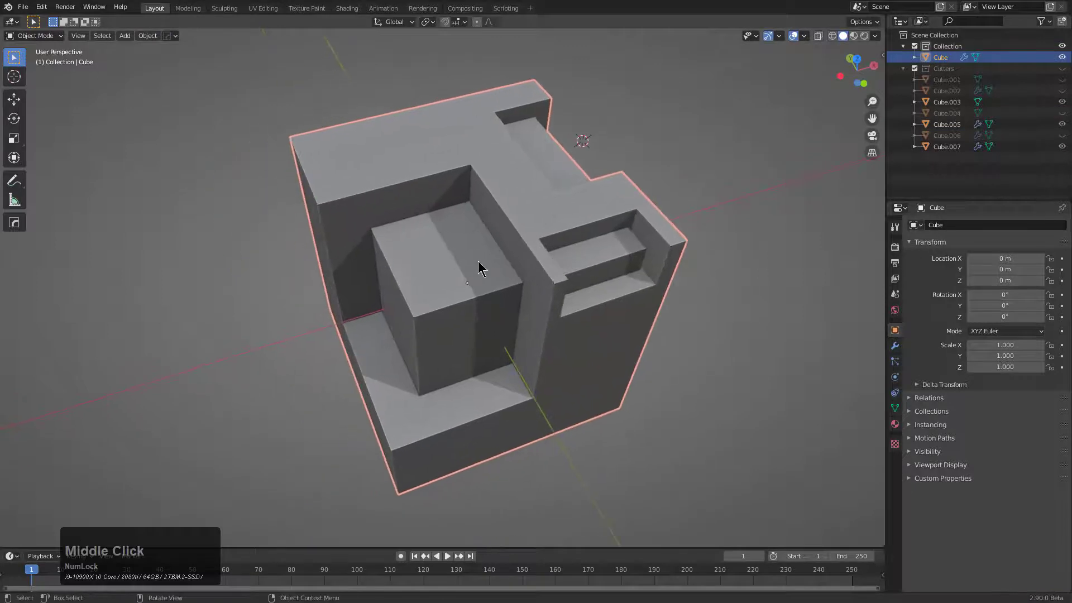
{"action": "scroll", "coordinate": [483, 318], "scroll_direction": "up", "scroll_amount": 3}
{"action": "right_click", "coordinate": [479, 303], "text": "shift"}
{"action": "key", "text": "shift+a"}
{"action": "mouse_move", "coordinate": [479, 302]}
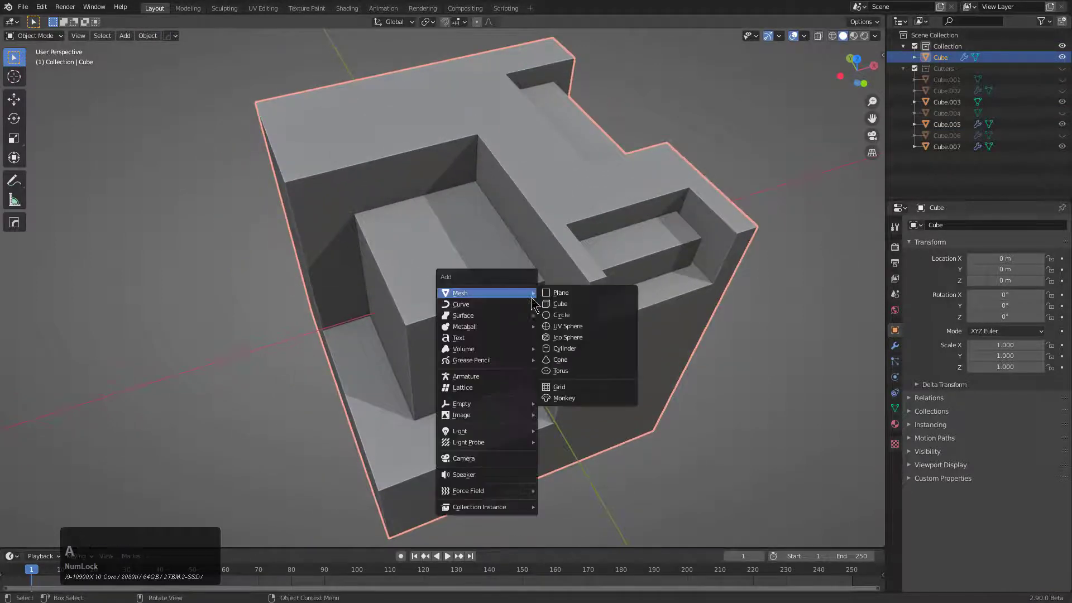
{"action": "left_click", "coordinate": [568, 308]}
{"action": "key", "text": "s"}
{"action": "left_click", "coordinate": [533, 330]}
{"action": "left_click", "coordinate": [610, 317], "text": "shift"}
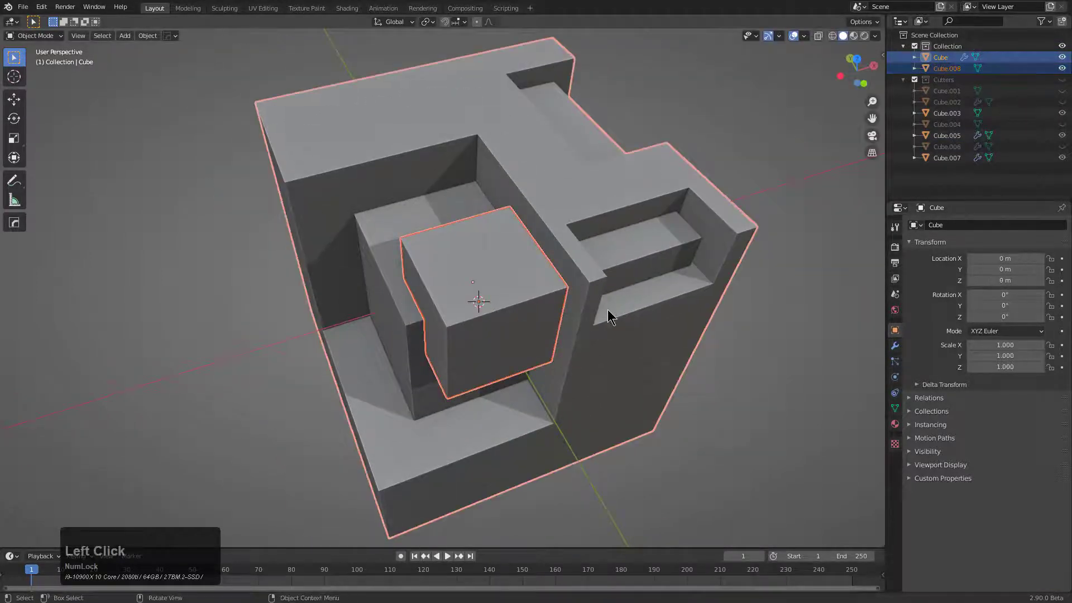
- Cut the inner block with the 0.291-scale cube using the interactive boolean in Inset mode, with thickness increased above 0.100
{"action": "key", "text": "ctrl+shift+b"}
{"action": "scroll", "coordinate": [608, 312], "scroll_direction": "down", "scroll_amount": 2}
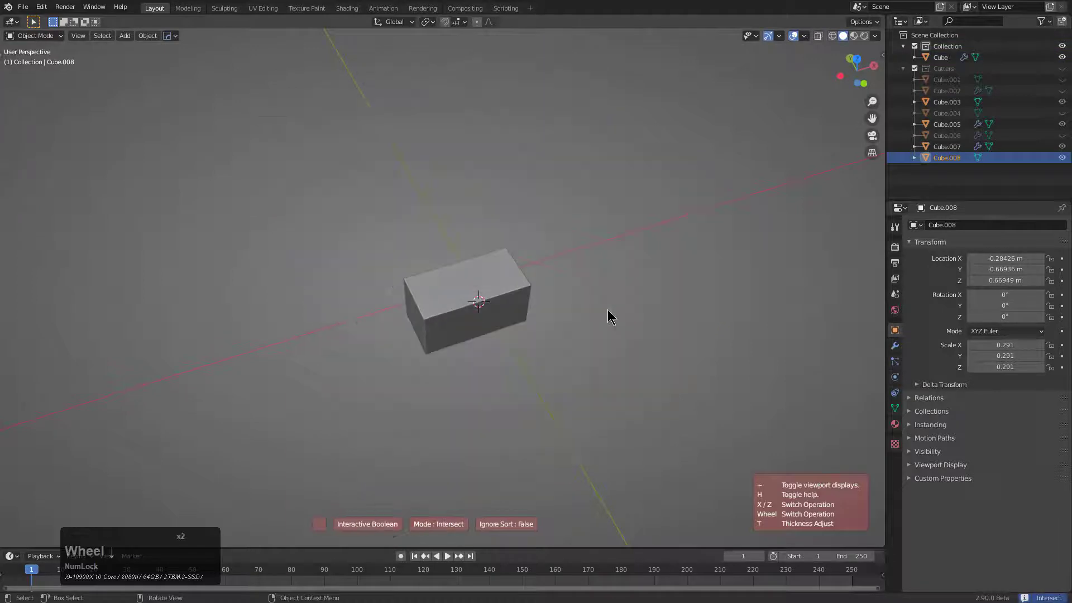
{"action": "scroll", "coordinate": [609, 311], "scroll_direction": "up", "scroll_amount": 2}
{"action": "scroll", "coordinate": [609, 317], "scroll_direction": "up", "scroll_amount": 2}
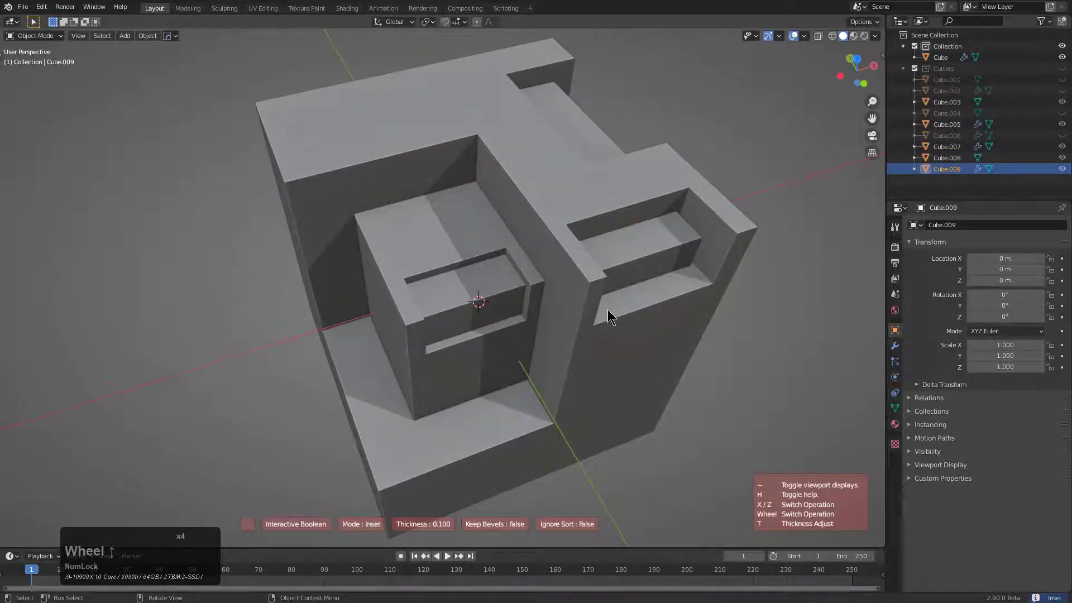
{"action": "left_click", "coordinate": [538, 300]}
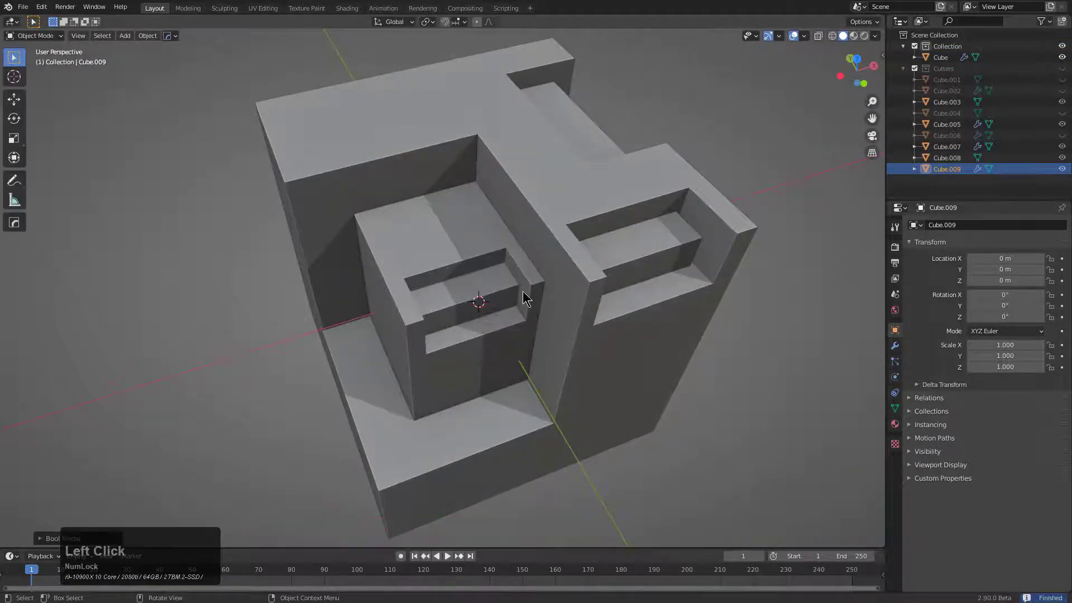
- Place the 3D cursor on the main cube's top edge above the large inset and add a cube scaled to 0.137
{"action": "middle_click_drag", "start_coordinate": [507, 297], "coordinate": [485, 302]}
{"action": "scroll", "coordinate": [411, 194], "scroll_direction": "up", "scroll_amount": 2}
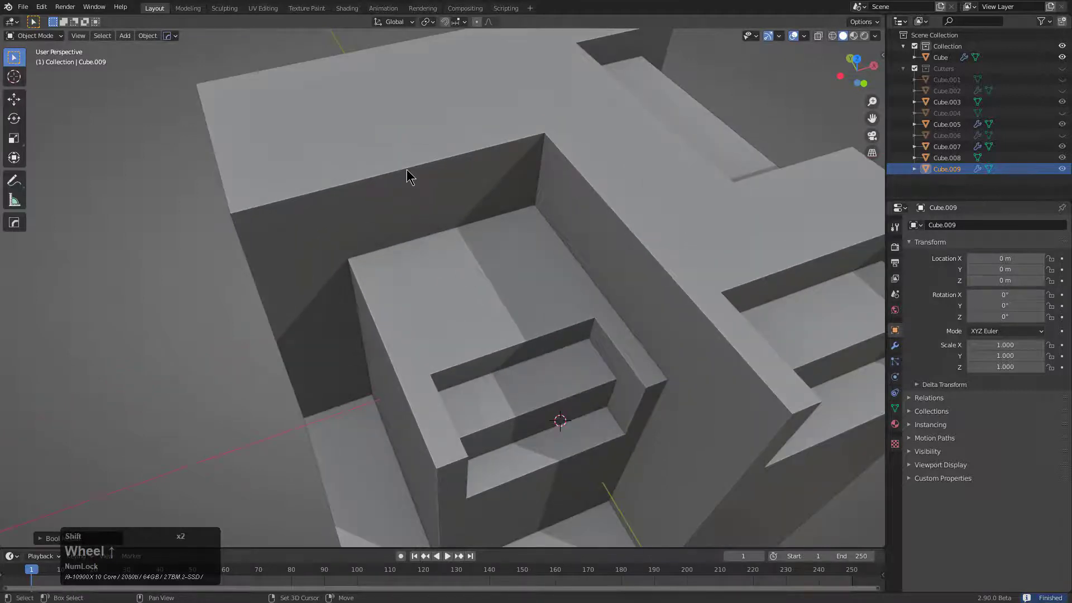
{"action": "right_click", "coordinate": [406, 170], "text": "shift"}
{"action": "key", "text": "shift+a"}
{"action": "left_click", "coordinate": [412, 172]}
{"action": "left_click", "coordinate": [444, 174]}
{"action": "key", "text": "s"}
{"action": "left_click", "coordinate": [426, 186]}
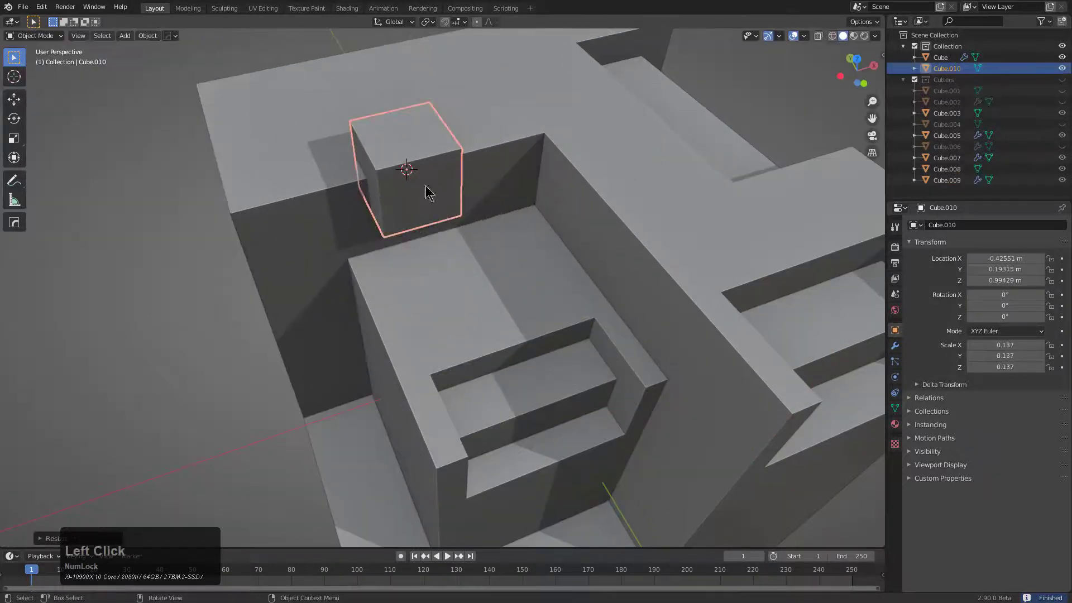
- Subtract the 0.137-scale cube from the main cube with the HOps Difference boolean
{"action": "left_click", "coordinate": [497, 149], "text": "shift"}
{"action": "key", "text": "q"}
{"action": "left_click", "coordinate": [525, 159]}
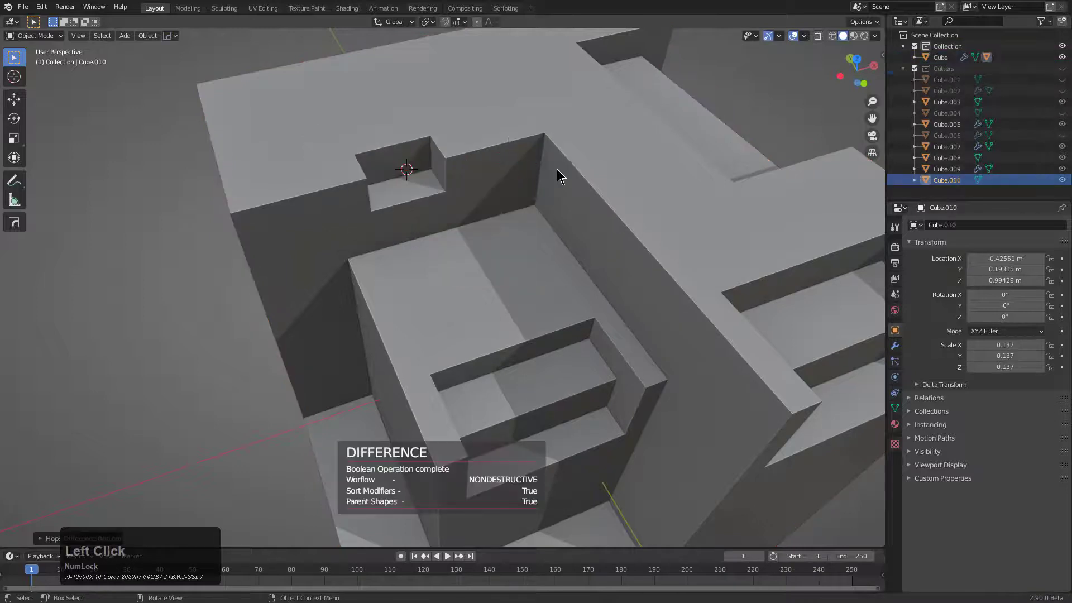
- Add a cube at the large inset's inner top corner, scale it to about 0.226 × 0.695 × 0.120, and select it with the main cube
{"action": "right_click", "coordinate": [548, 138], "text": "shift"}
{"action": "key", "text": "shift+a"}
{"action": "left_click", "coordinate": [586, 151]}
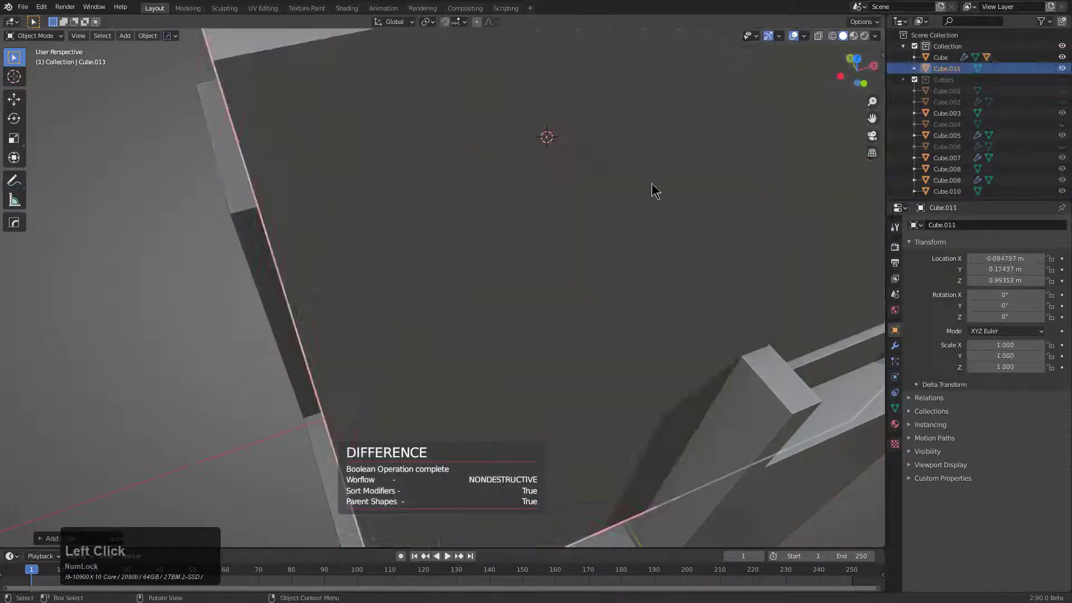
{"action": "key", "text": "s"}
{"action": "left_click", "coordinate": [569, 161]}
{"action": "key", "text": "s"}
{"action": "key", "text": "y"}
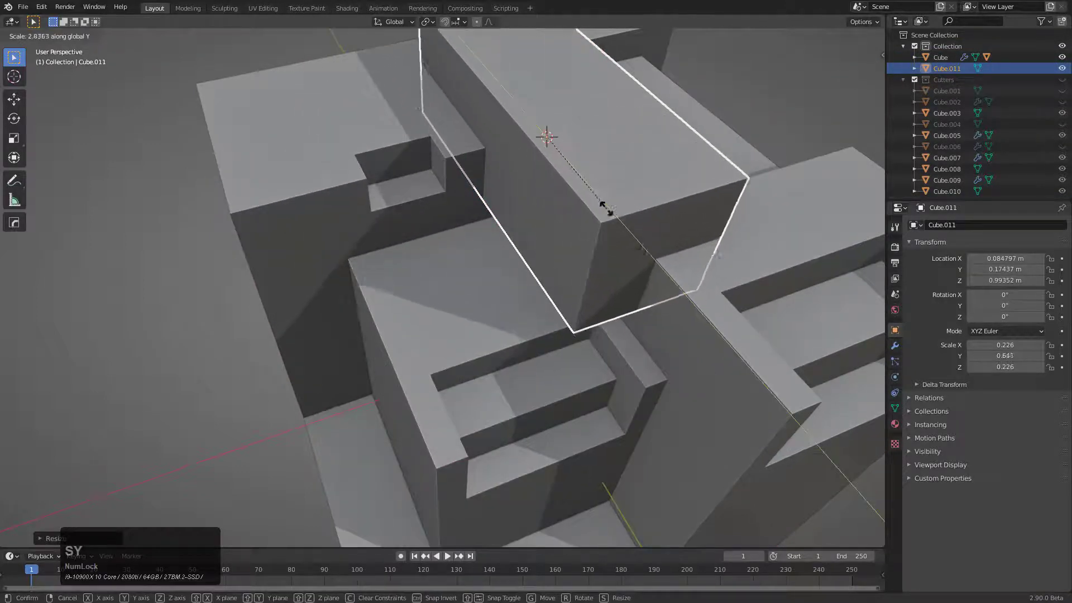
{"action": "left_click", "coordinate": [687, 273]}
{"action": "left_click", "coordinate": [472, 183], "text": "shift"}
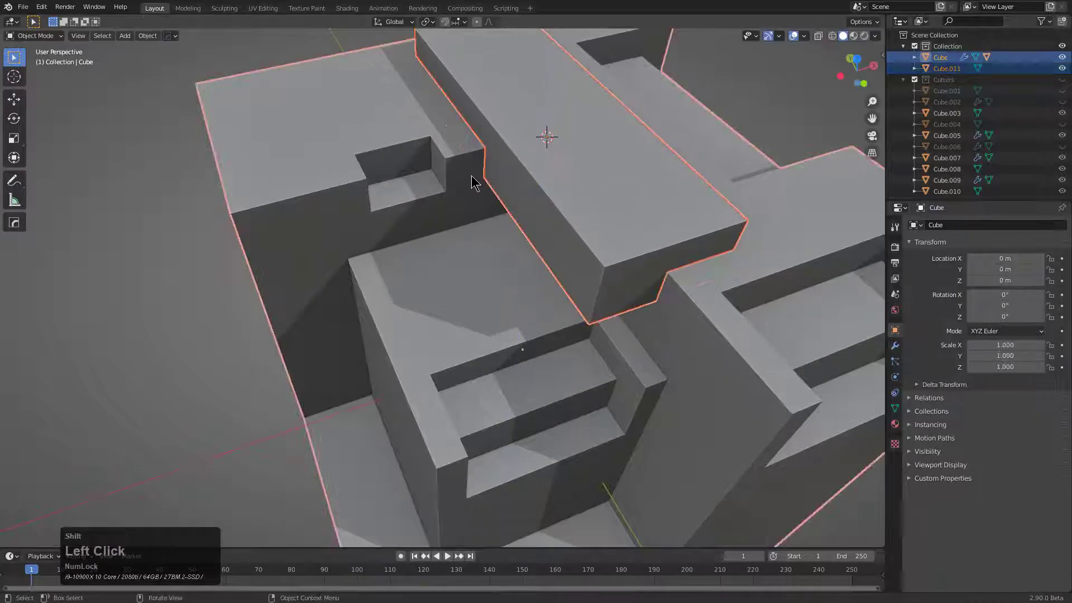
- Apply the long box to the main cube with the interactive boolean in Outset mode at thickness 0.100, then reselect the main cube
{"action": "key", "text": "ctrl+KP_Subtract"}
{"action": "scroll", "coordinate": [472, 182], "scroll_direction": "down", "scroll_amount": 3}
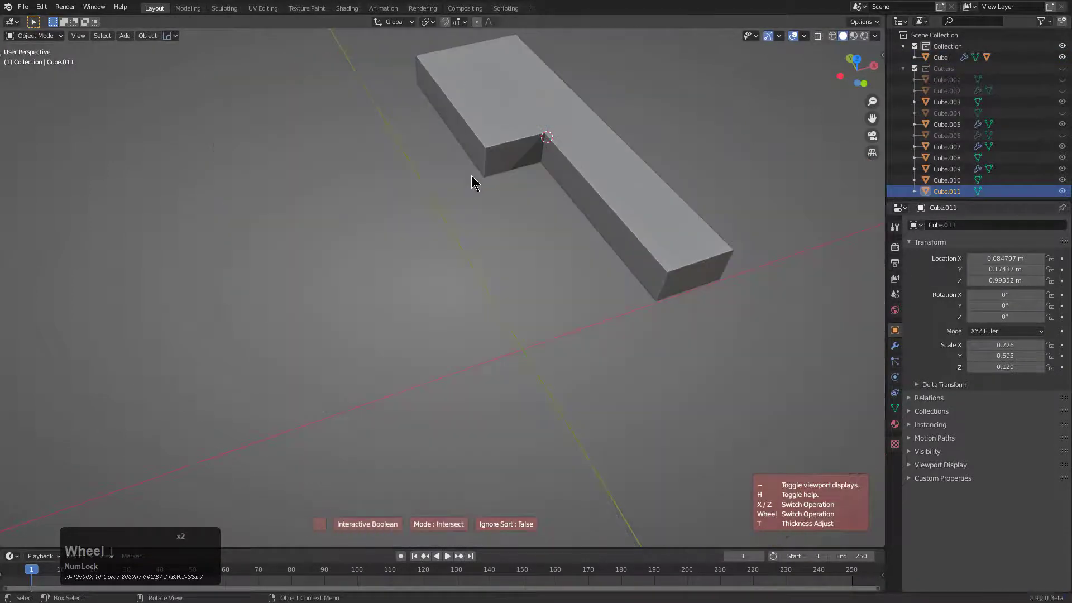
{"action": "scroll", "coordinate": [472, 182], "scroll_direction": "down", "scroll_amount": 2}
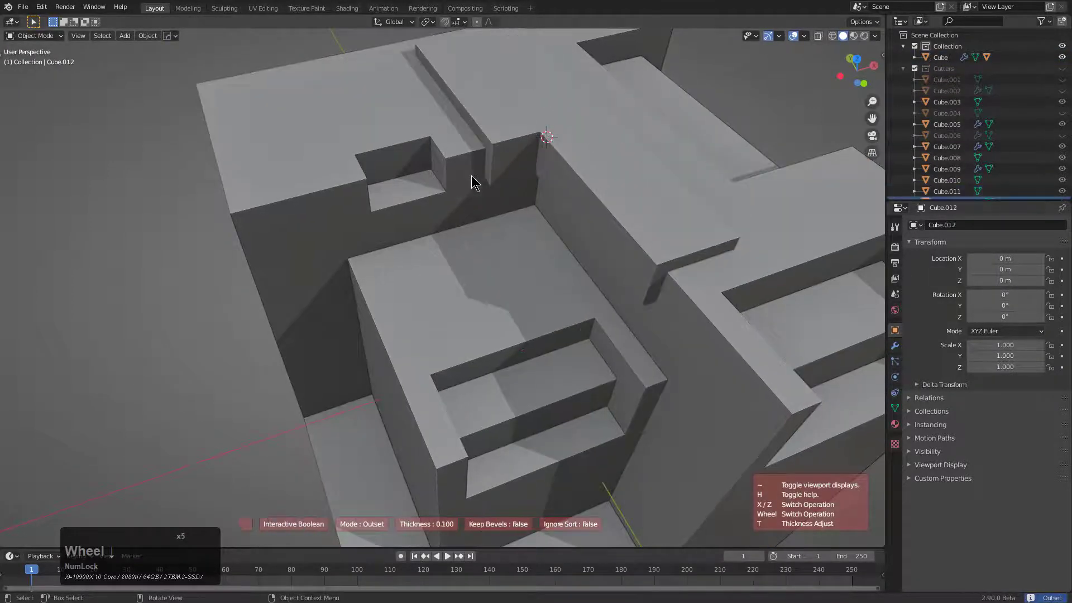
{"action": "left_click", "coordinate": [473, 181]}
{"action": "scroll", "coordinate": [479, 211], "scroll_direction": "down", "scroll_amount": 4}
{"action": "middle_click_drag", "start_coordinate": [478, 211], "coordinate": [527, 263]}
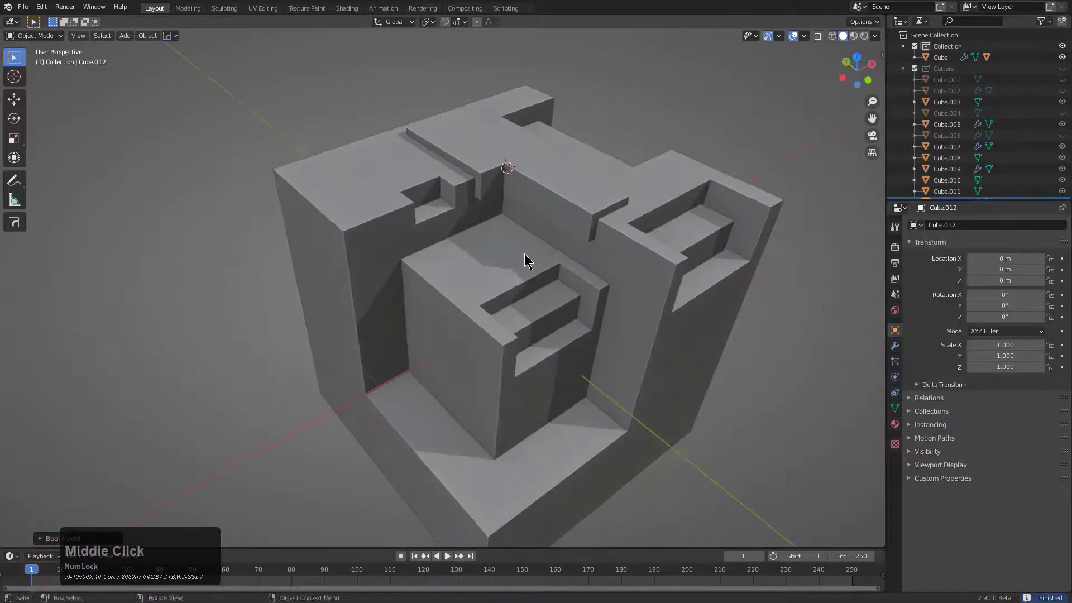
{"action": "scroll", "coordinate": [430, 225], "scroll_direction": "up", "scroll_amount": 3}
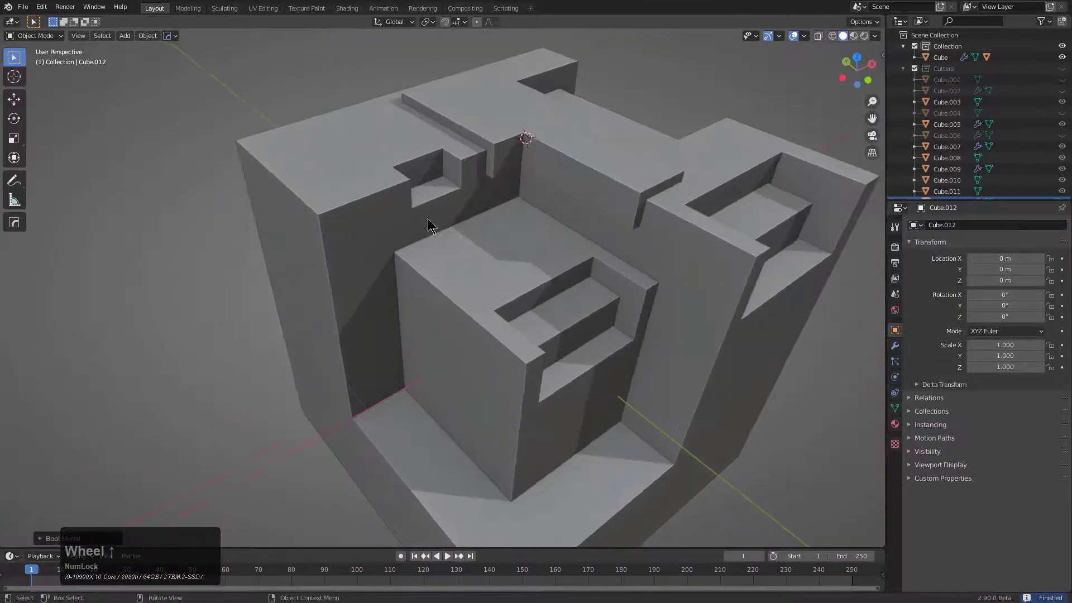
{"action": "left_click", "coordinate": [456, 207]}
{"action": "scroll", "coordinate": [476, 219], "scroll_direction": "down", "scroll_amount": 1}
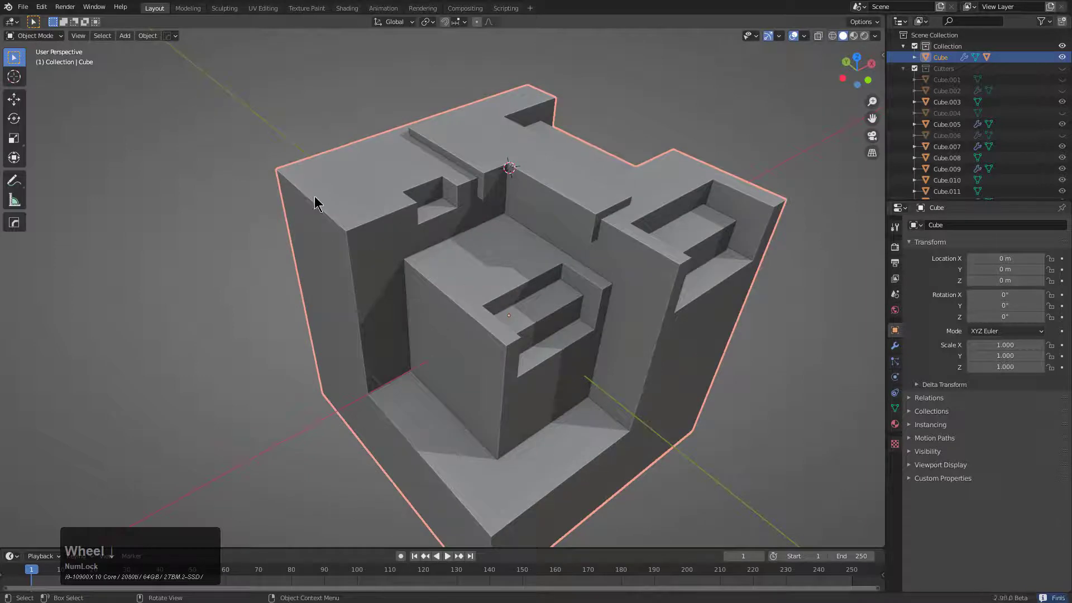
- Cycle through the main cube's booleans with Bool Scroll to examine which cutter drives each cut, keeping all of them as they are
{"action": "scroll", "coordinate": [564, 270], "scroll_direction": "down", "scroll_amount": 1}
{"action": "middle_click_drag", "start_coordinate": [565, 270], "coordinate": [567, 273]}
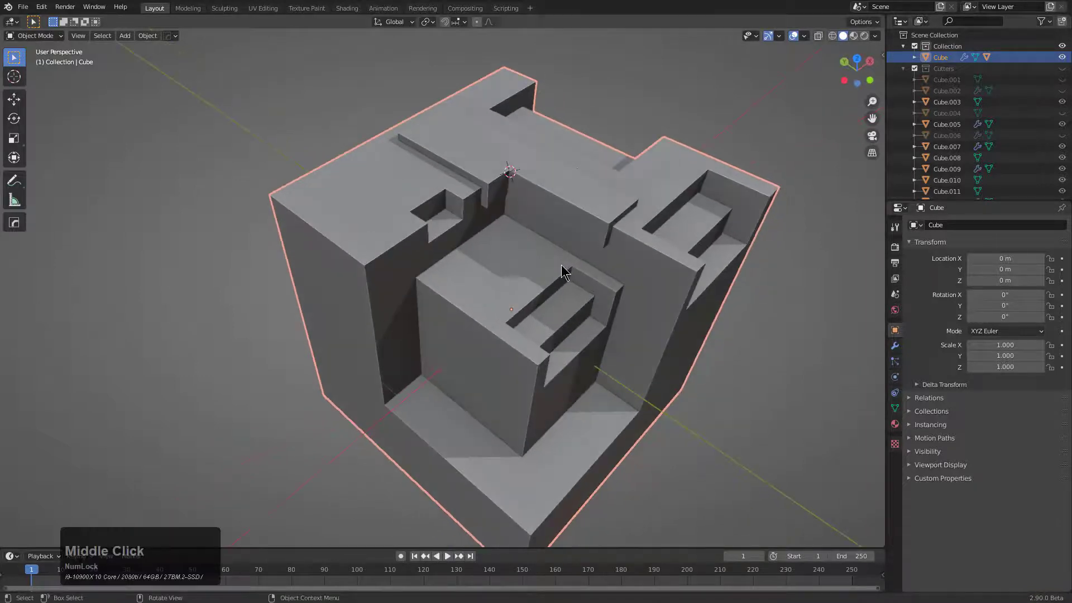
{"action": "key", "text": "ctrl+shift+b"}
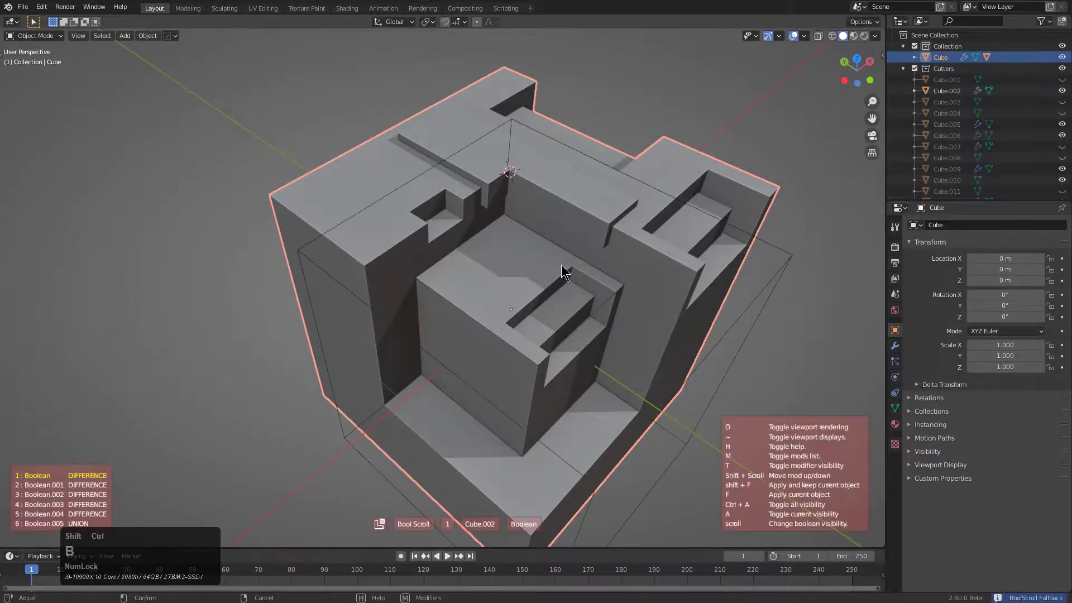
{"action": "scroll", "coordinate": [563, 266], "scroll_direction": "down", "scroll_amount": 3}
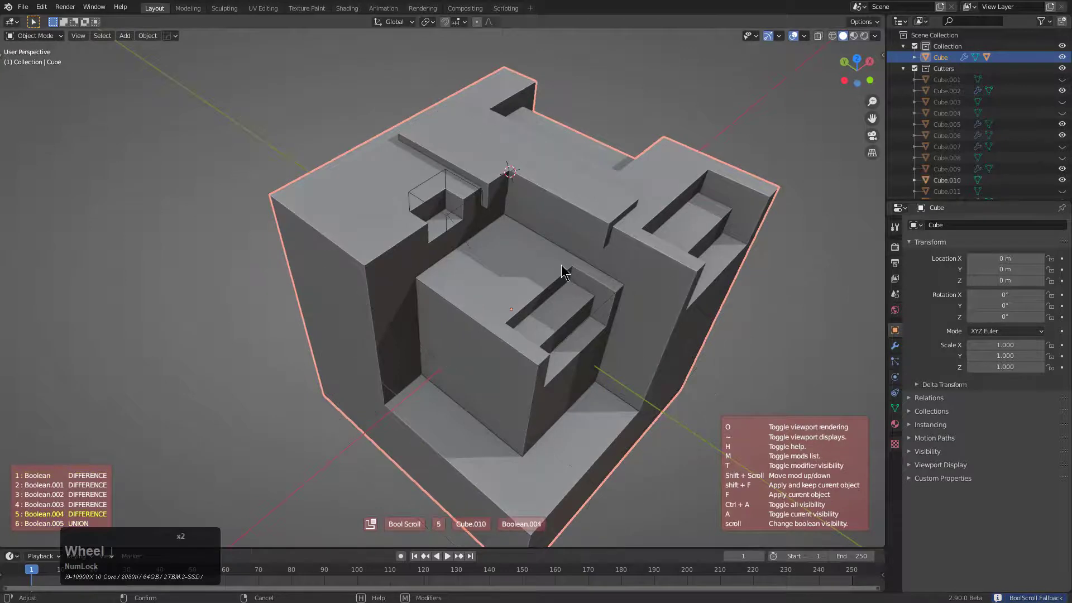
{"action": "scroll", "coordinate": [561, 265], "scroll_direction": "down", "scroll_amount": 4}
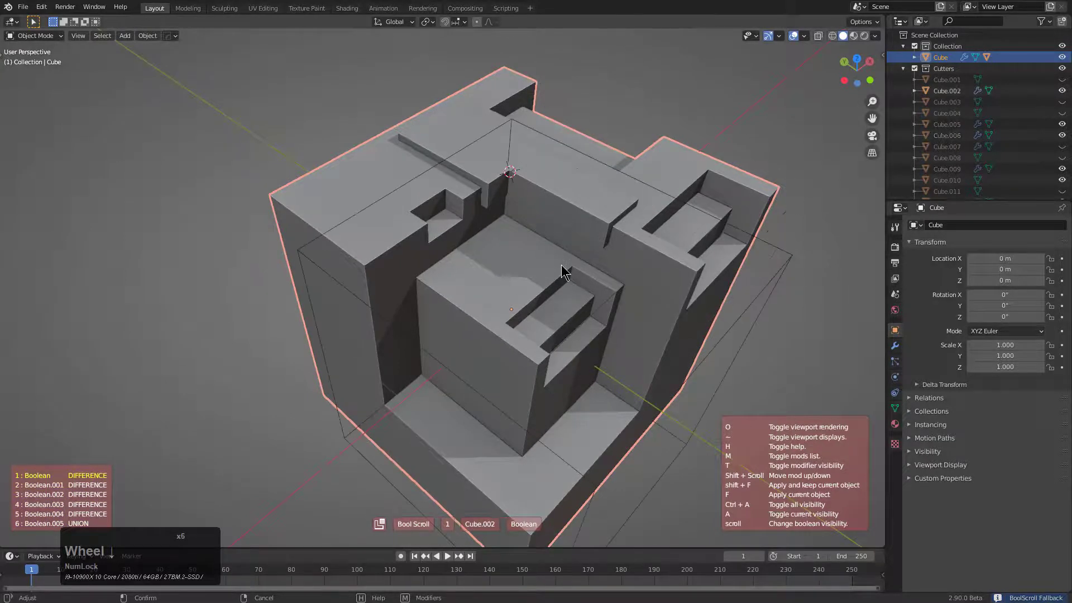
{"action": "scroll", "coordinate": [564, 263], "scroll_direction": "down", "scroll_amount": 2}
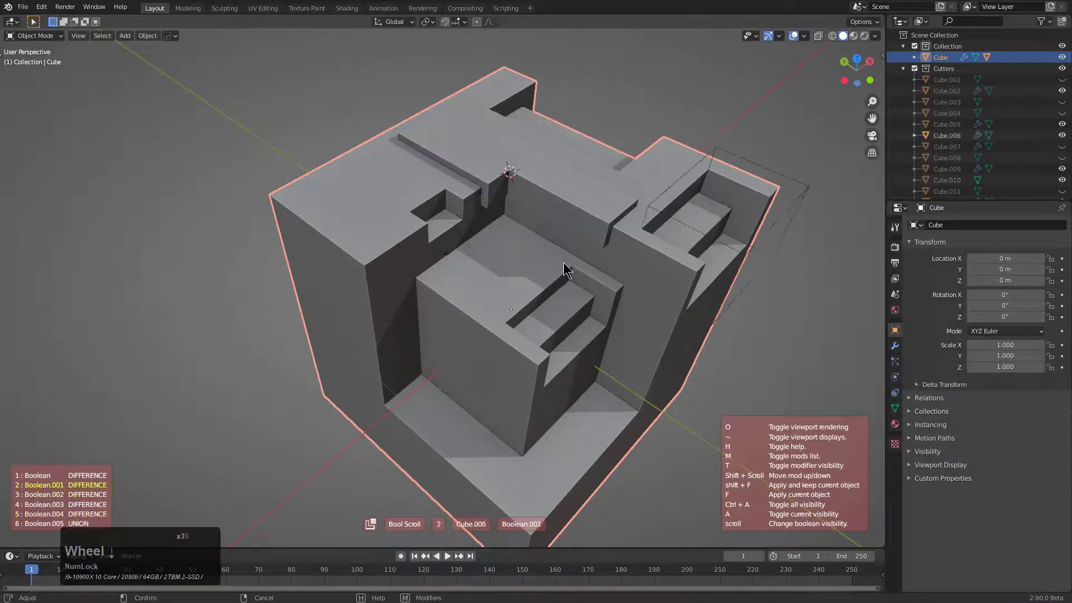
{"action": "scroll", "coordinate": [564, 263], "scroll_direction": "down", "scroll_amount": 4}
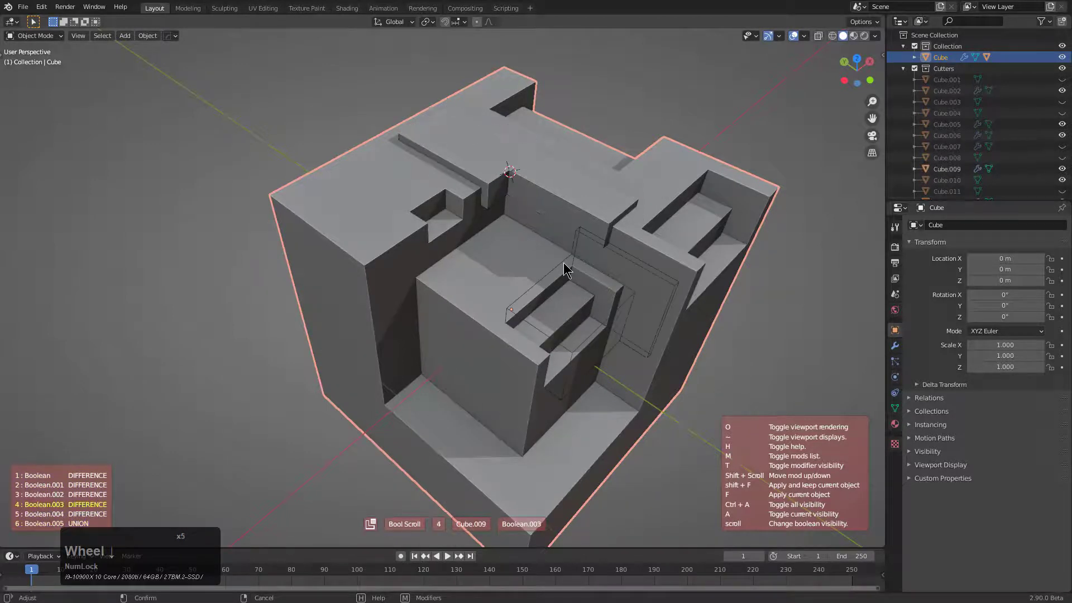
{"action": "scroll", "coordinate": [564, 263], "scroll_direction": "down", "scroll_amount": 3}
{"action": "scroll", "coordinate": [565, 264], "scroll_direction": "down", "scroll_amount": 1}
{"action": "right_click", "coordinate": [564, 264]}
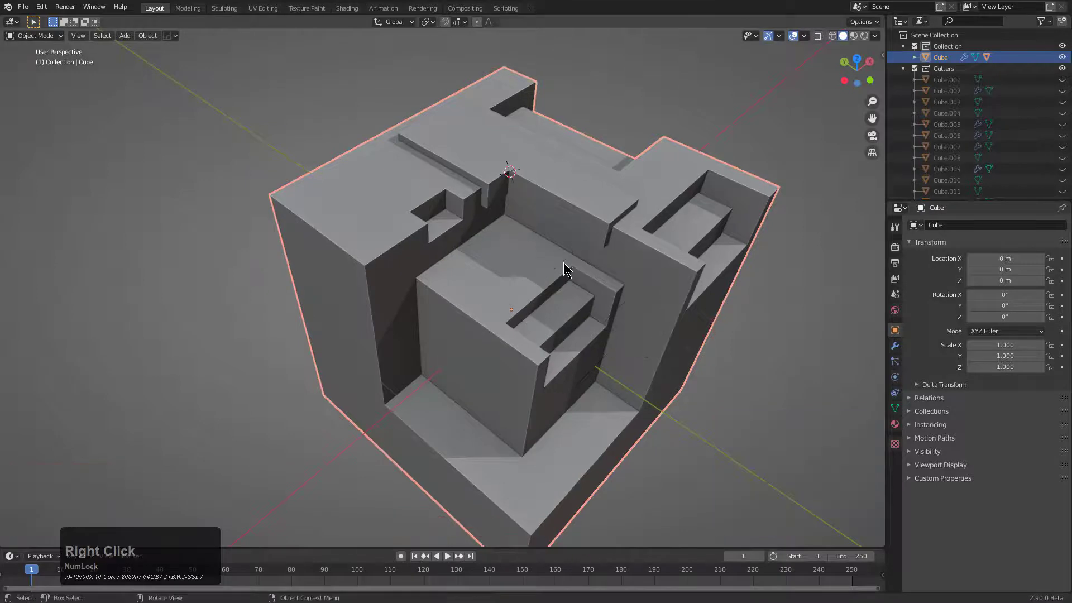
- Bring up the inner block's corner cutter (Cube.009) with Bool Scroll and switch it to Outset at thickness 0.100 with Shift Boolean
{"action": "middle_click_drag", "start_coordinate": [587, 290], "coordinate": [554, 316]}
{"action": "left_click", "coordinate": [559, 312]}
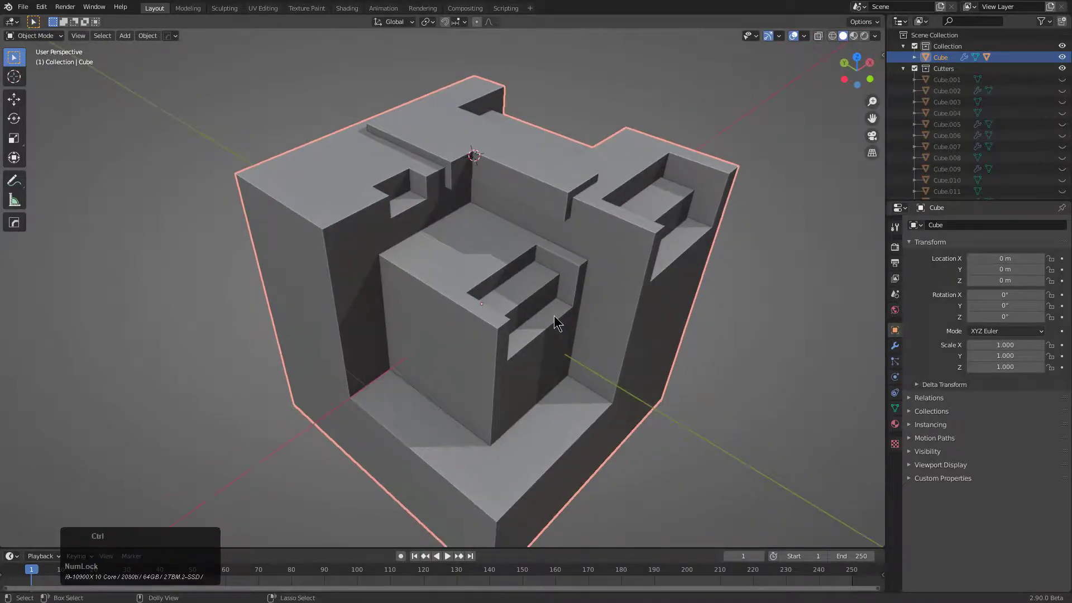
{"action": "scroll", "coordinate": [554, 316], "scroll_direction": "up", "scroll_amount": 1, "text": "ctrl"}
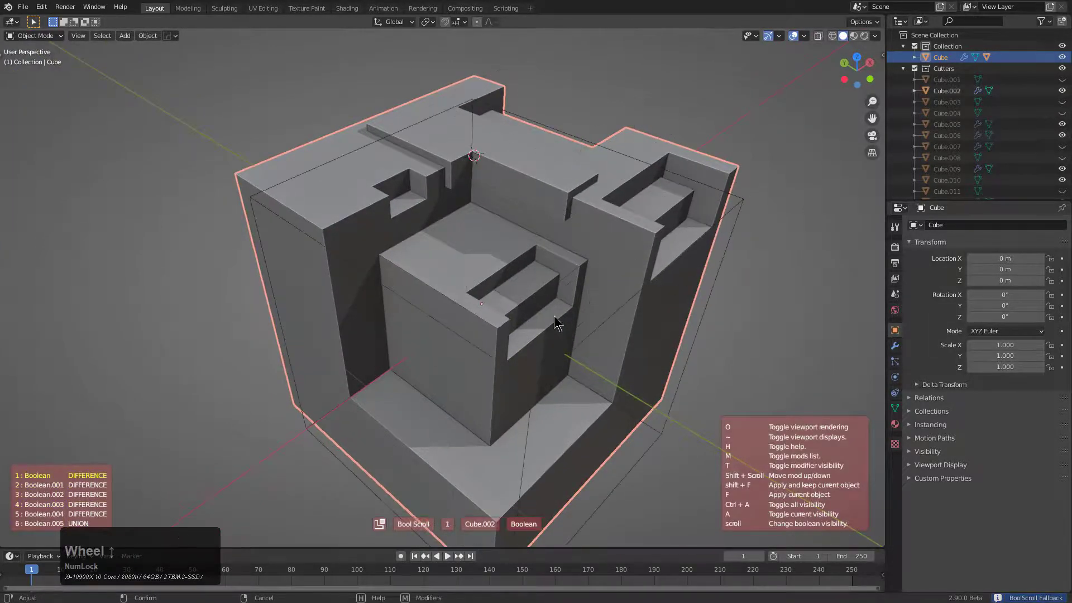
{"action": "scroll", "coordinate": [554, 316], "scroll_direction": "down", "scroll_amount": 2}
{"action": "left_click", "coordinate": [554, 316]}
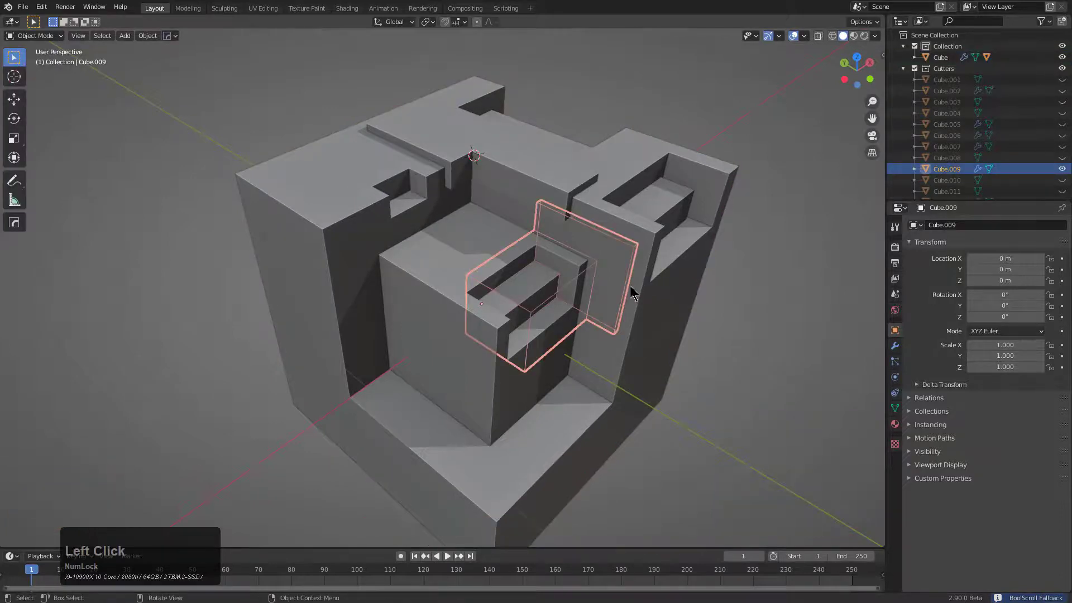
{"action": "key", "text": "b"}
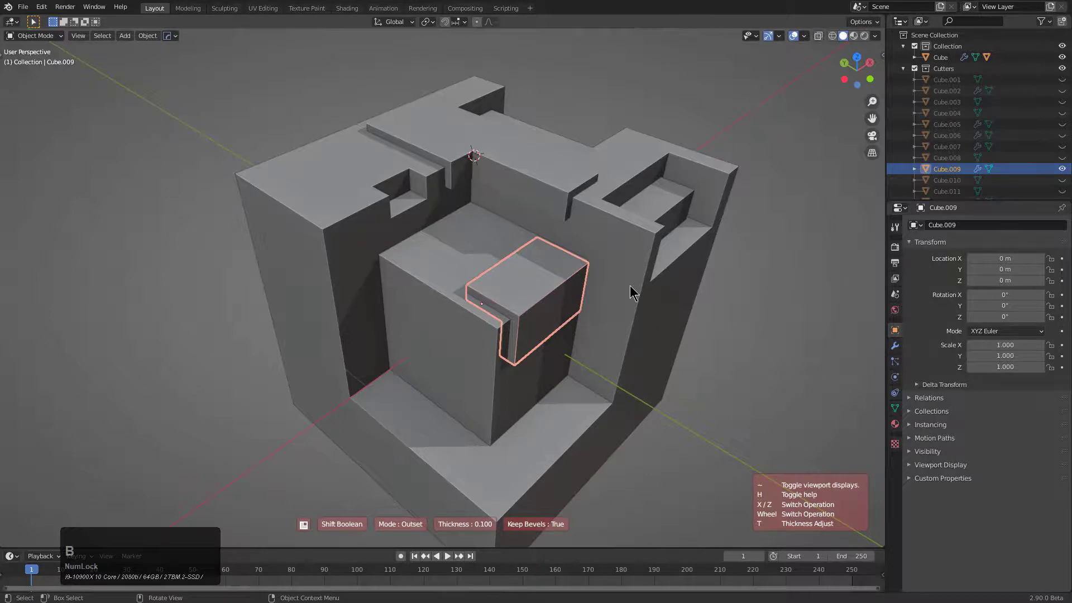
{"action": "left_click", "coordinate": [630, 286]}
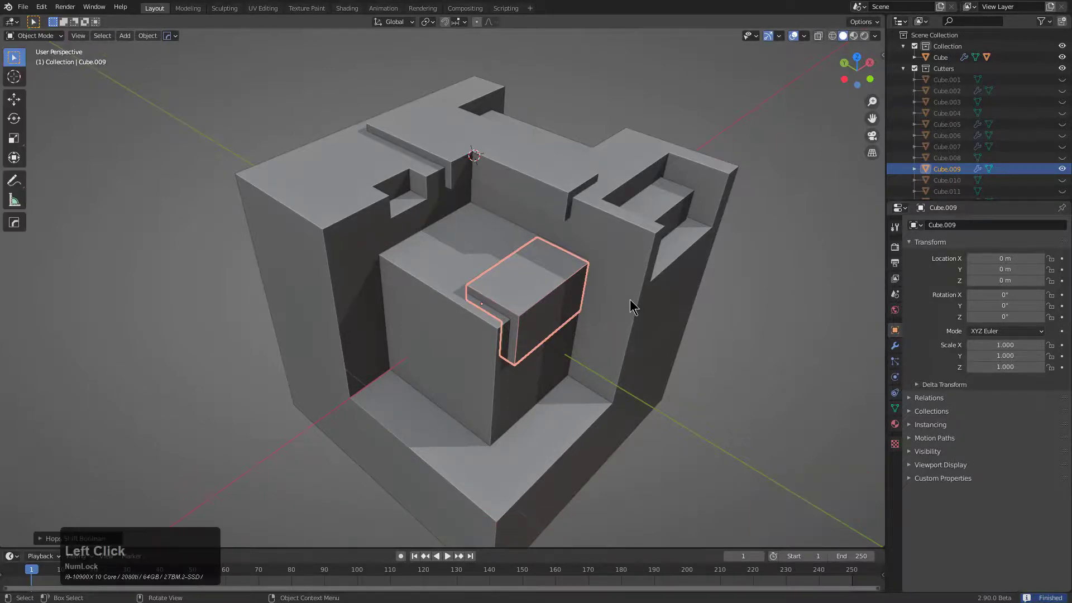
- Add a HOps bevel with 6 segments and a 30° angle limit to the outset corner cutter
{"action": "middle_click_drag", "start_coordinate": [617, 301], "coordinate": [598, 300]}
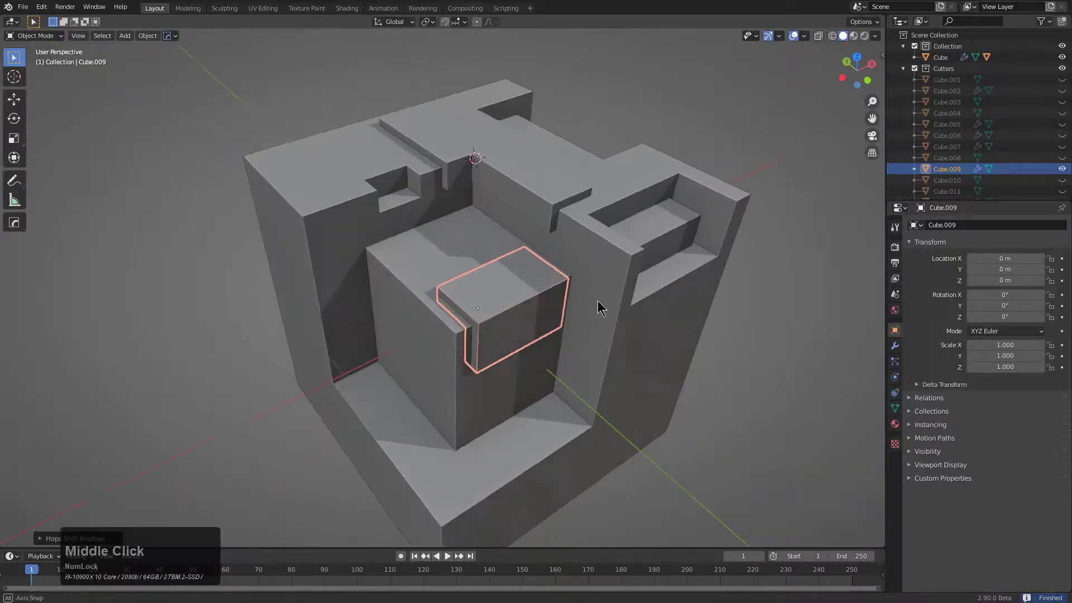
{"action": "scroll", "coordinate": [531, 292], "scroll_direction": "up", "scroll_amount": 3}
{"action": "key", "text": "q"}
{"action": "left_click", "coordinate": [479, 294]}
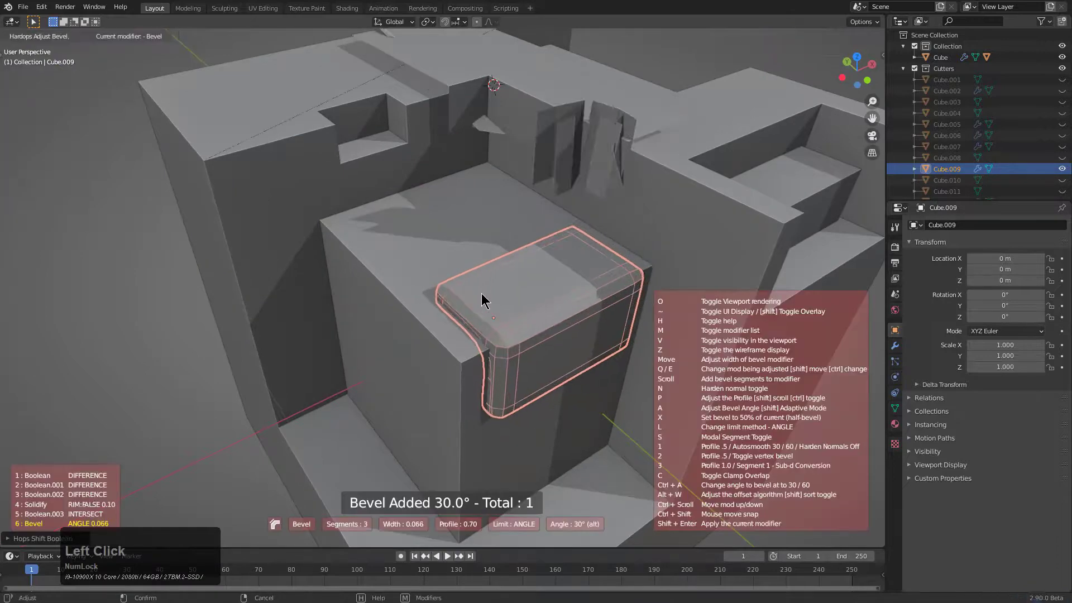
{"action": "scroll", "coordinate": [488, 299], "scroll_direction": "up", "scroll_amount": 3}
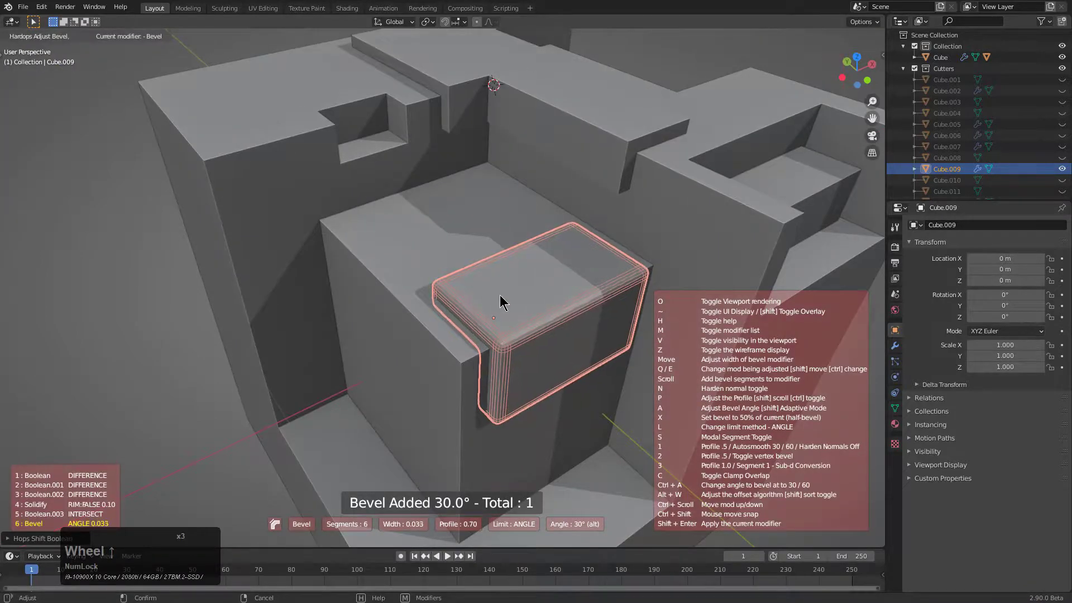
{"action": "left_click", "coordinate": [510, 302]}
- Hide the Cutters collection so that only the main cube's collection is shown
{"action": "key", "text": "1"}
{"action": "scroll", "coordinate": [524, 305], "scroll_direction": "down", "scroll_amount": 2}
{"action": "middle_click", "coordinate": [524, 311]}
{"action": "scroll", "coordinate": [519, 305], "scroll_direction": "up", "scroll_amount": 2}
{"action": "scroll", "coordinate": [567, 300], "scroll_direction": "down", "scroll_amount": 3}
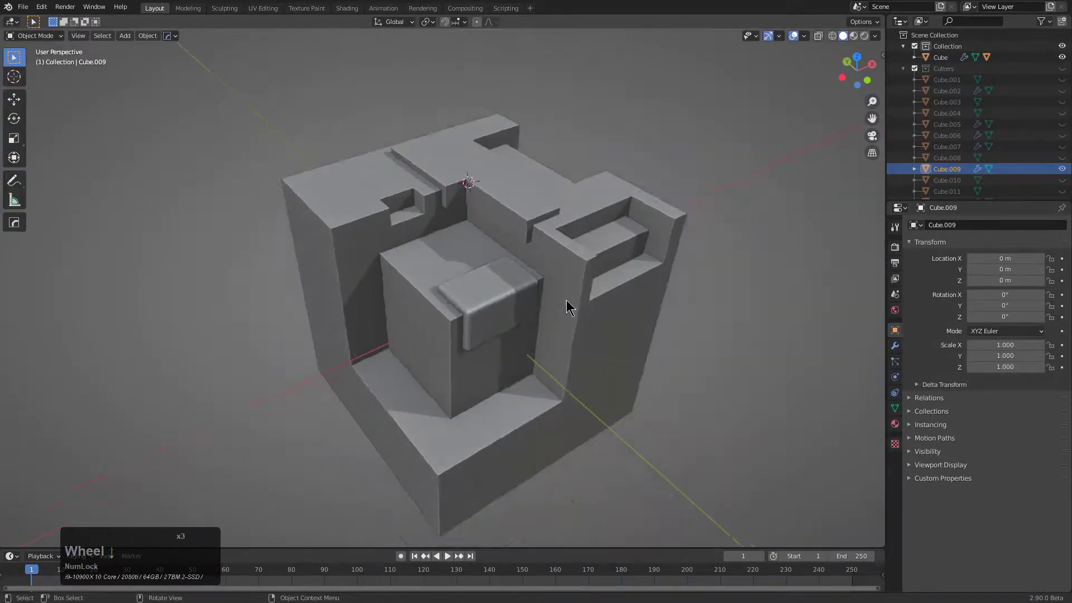
{"action": "middle_click_drag", "start_coordinate": [566, 300], "coordinate": [618, 300]}
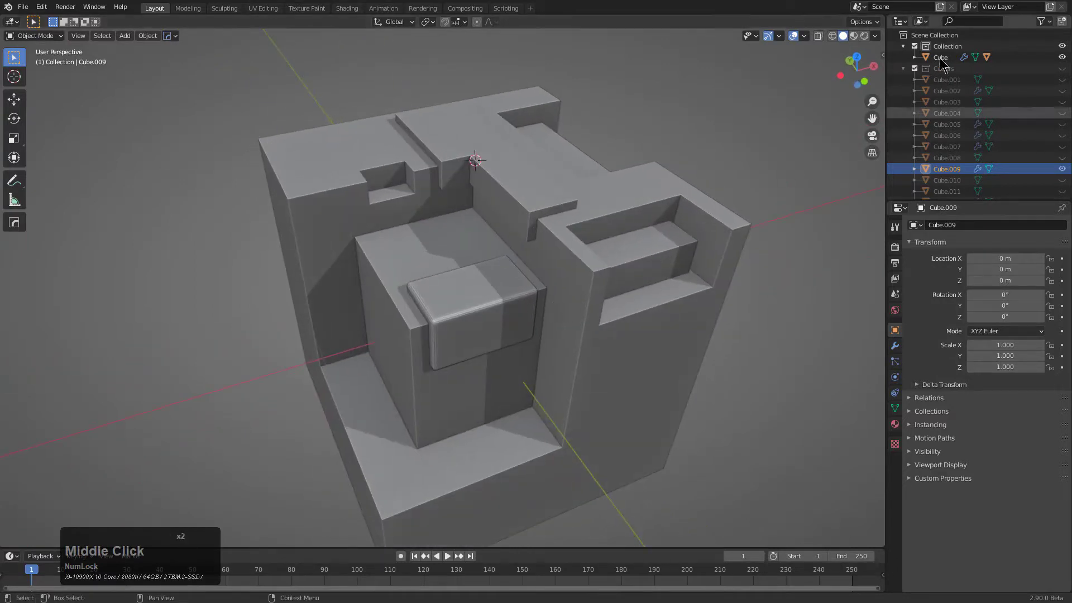